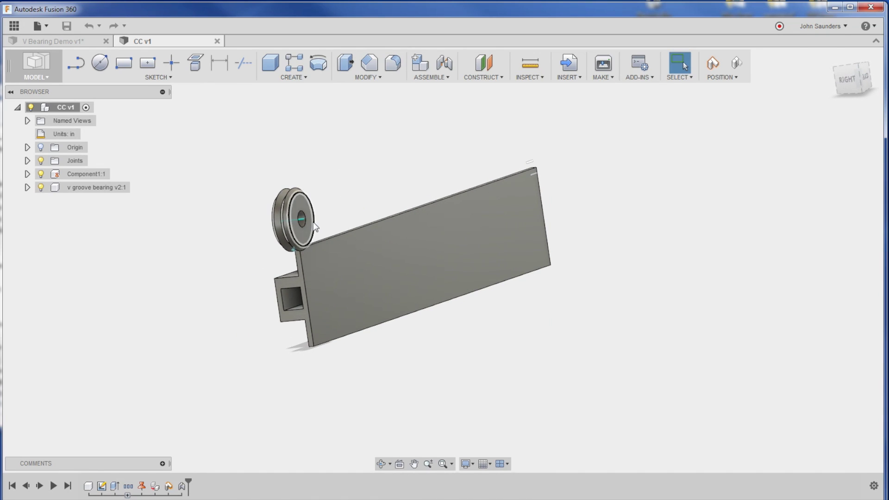
Step: Slide the bearing along the rail edge, close the CC v1 tab, and orbit the V Bearing Demo view
{"action": "left_click_drag", "start_coordinate": [314, 227], "coordinate": [439, 179]}
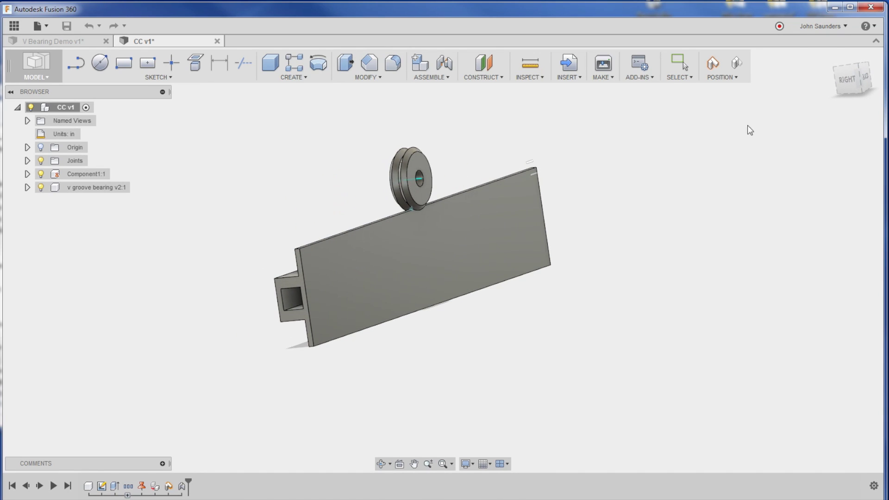
{"action": "left_click", "coordinate": [681, 62]}
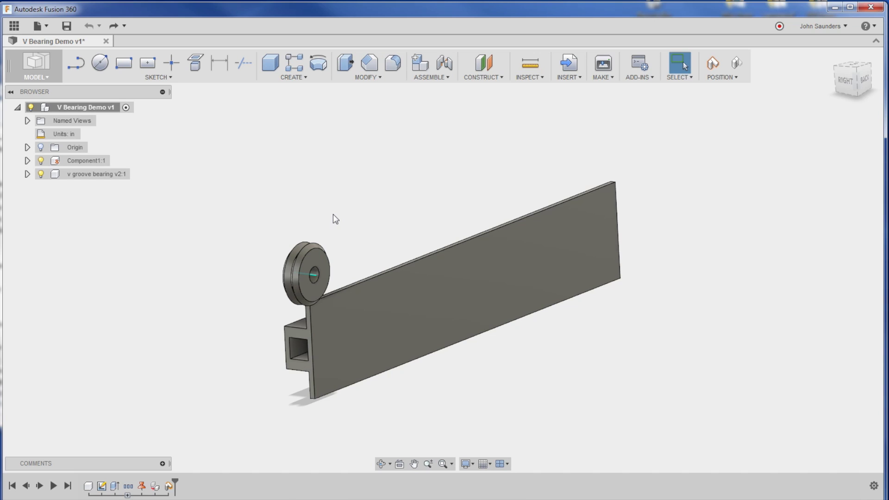
{"action": "middle_click_drag", "start_coordinate": [351, 217], "coordinate": [370, 222], "text": "shift"}
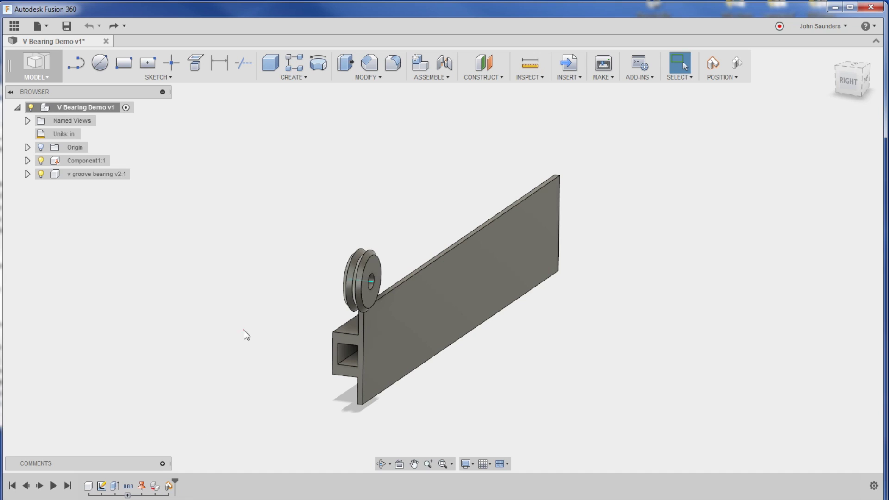
Step: Undo the bearing's move twice so it sits back at the rail's left end
{"action": "left_click", "coordinate": [382, 114]}
{"action": "left_click", "coordinate": [442, 76]}
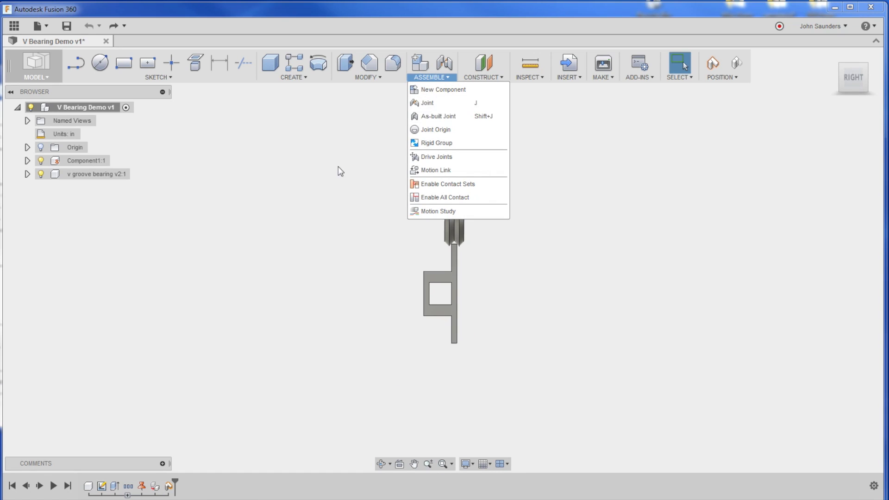
{"action": "left_click", "coordinate": [306, 177]}
{"action": "mouse_move", "coordinate": [306, 176]}
{"action": "middle_mouse_down", "text": "shift"}
{"action": "mouse_move", "coordinate": [312, 236]}
{"action": "mouse_move", "coordinate": [365, 254]}
{"action": "mouse_move", "coordinate": [508, 188]}
{"action": "mouse_move", "coordinate": [341, 249]}
{"action": "mouse_move", "coordinate": [451, 215]}
{"action": "middle_mouse_up", "text": "shift"}
{"action": "key", "text": "ctrl+z"}
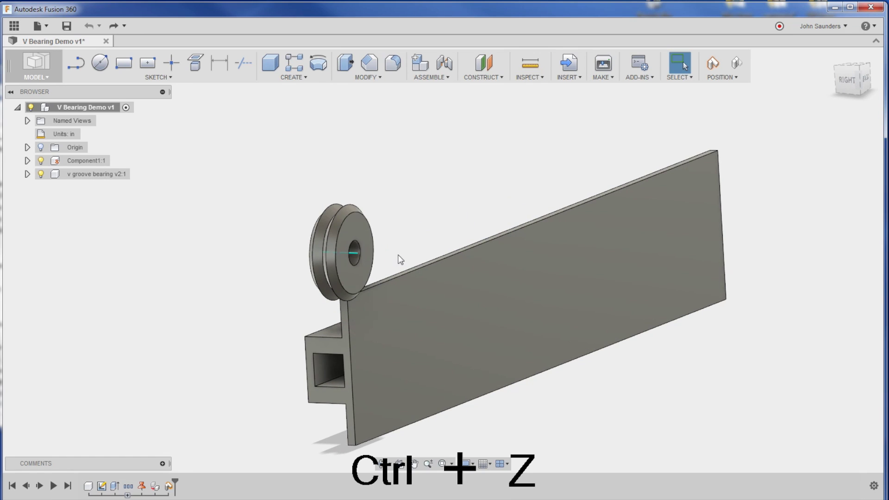
{"action": "key", "text": "ctrl+z"}
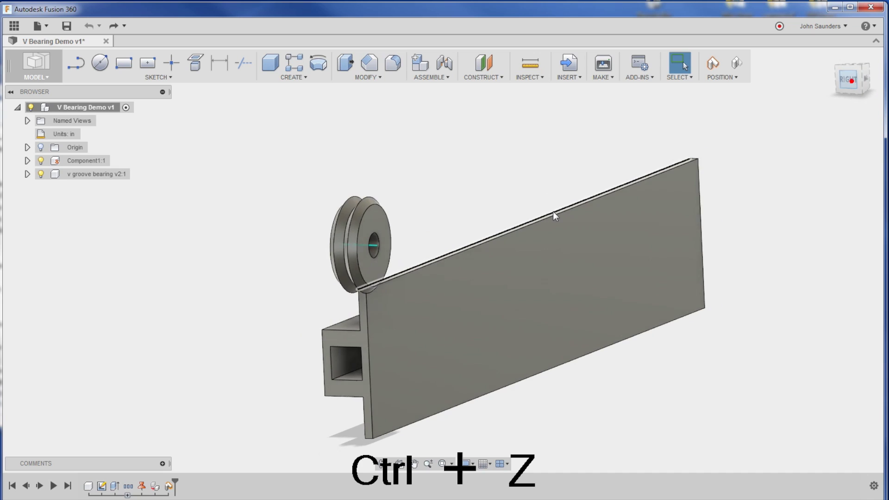
Step: Inspect the V-groove seating on the rail's top edge from the RIGHT view, zooming and orbiting
{"action": "scroll", "coordinate": [515, 230], "scroll_direction": "up", "scroll_amount": 3}
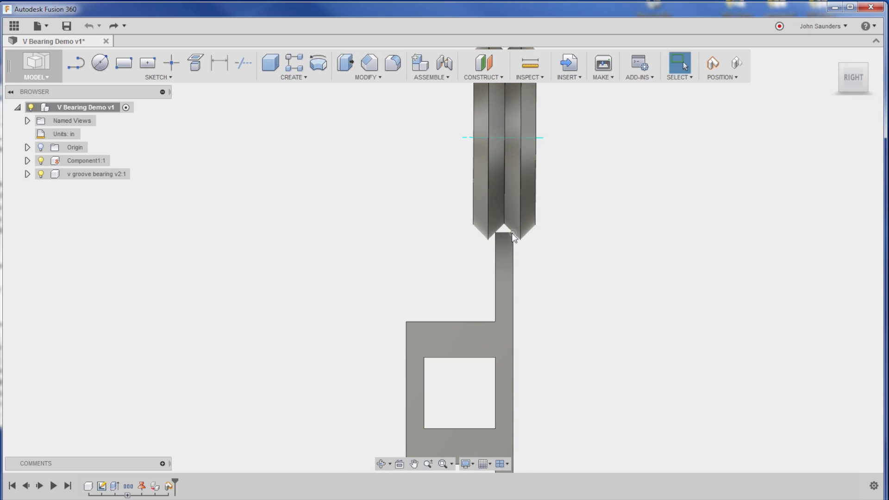
{"action": "scroll", "coordinate": [572, 239], "scroll_direction": "down", "scroll_amount": 3}
{"action": "scroll", "coordinate": [571, 217], "scroll_direction": "up", "scroll_amount": 8}
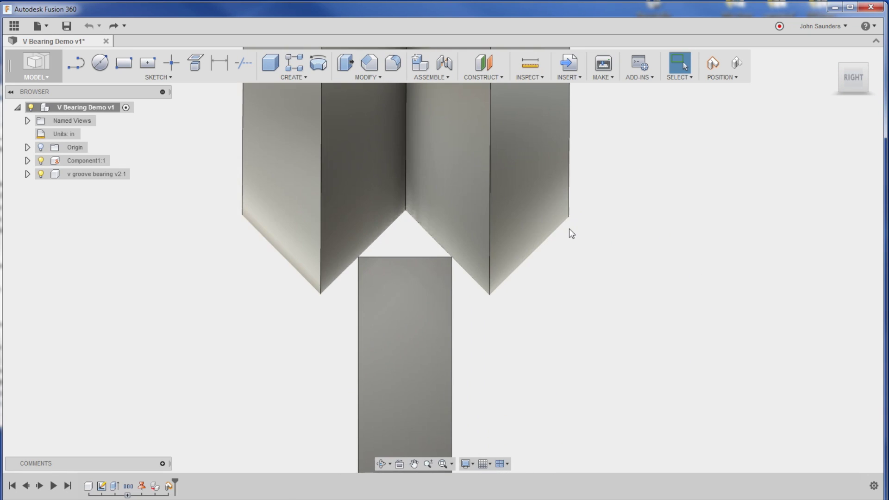
{"action": "scroll", "coordinate": [507, 267], "scroll_direction": "down", "scroll_amount": 5}
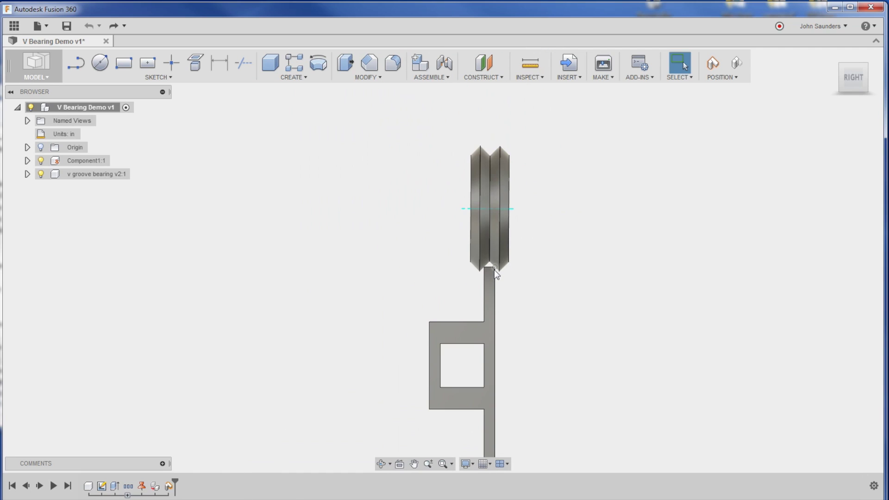
{"action": "middle_click_drag", "start_coordinate": [493, 270], "coordinate": [535, 265], "text": "shift"}
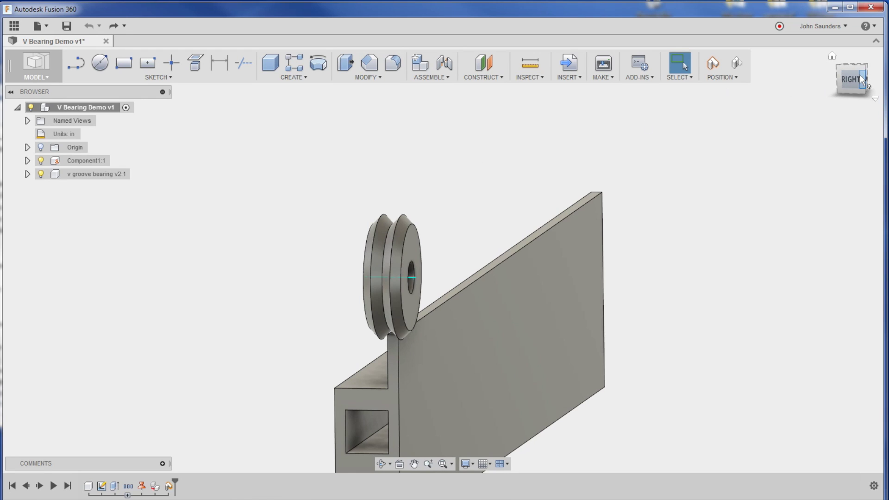
{"action": "left_click", "coordinate": [845, 82]}
{"action": "left_click", "coordinate": [845, 82]}
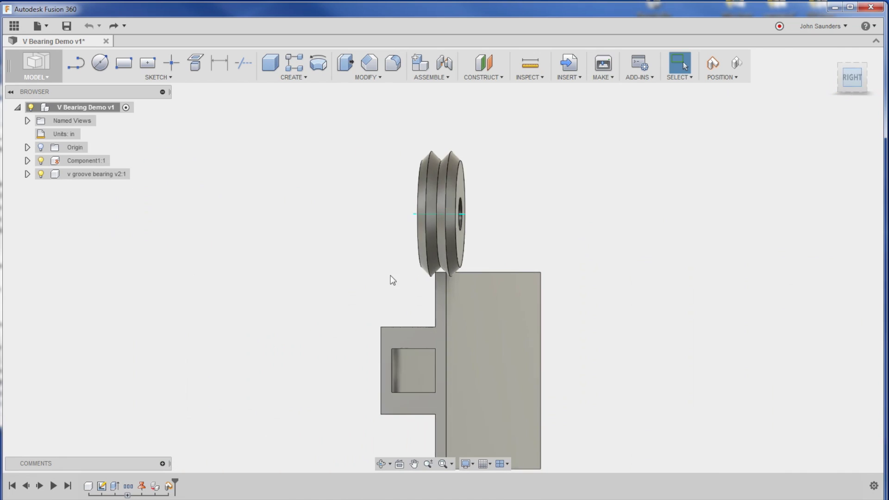
{"action": "scroll", "coordinate": [462, 293], "scroll_direction": "up", "scroll_amount": 2}
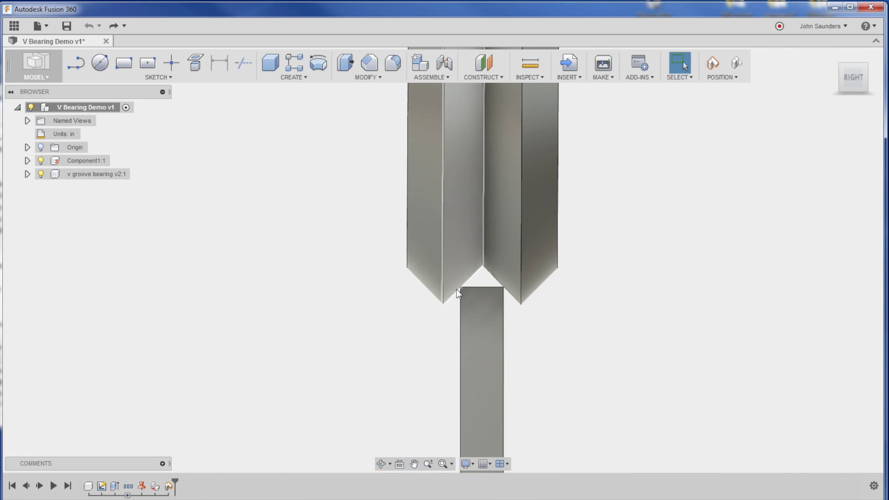
{"action": "scroll", "coordinate": [694, 287], "scroll_direction": "down", "scroll_amount": 3}
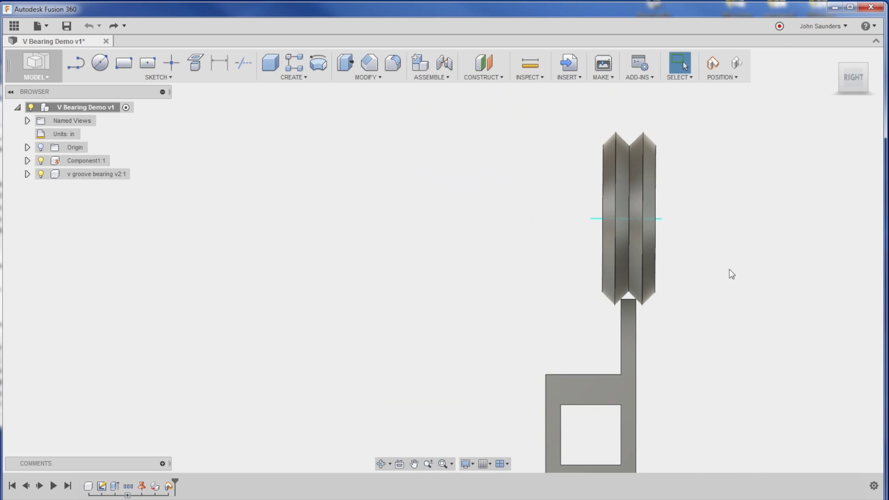
{"action": "middle_click_drag", "start_coordinate": [674, 272], "coordinate": [507, 112], "text": "shift"}
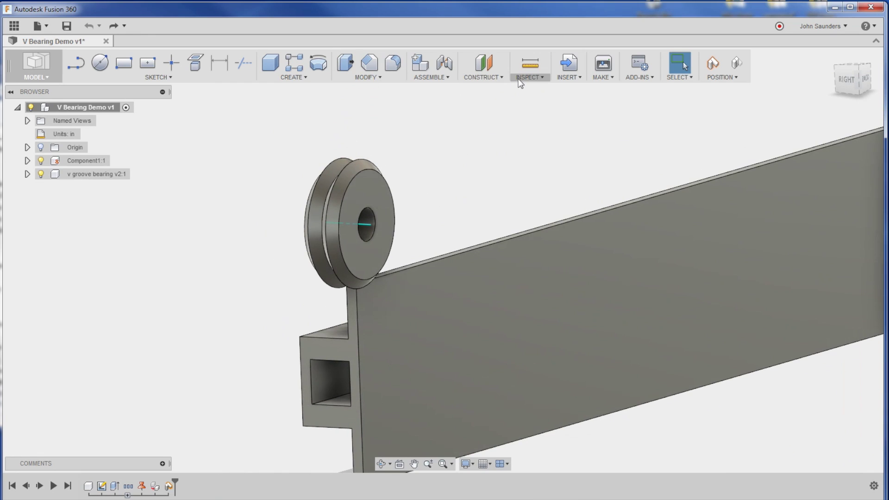
Step: Start an as-built joint between the bearing and the rail
{"action": "left_click", "coordinate": [447, 78]}
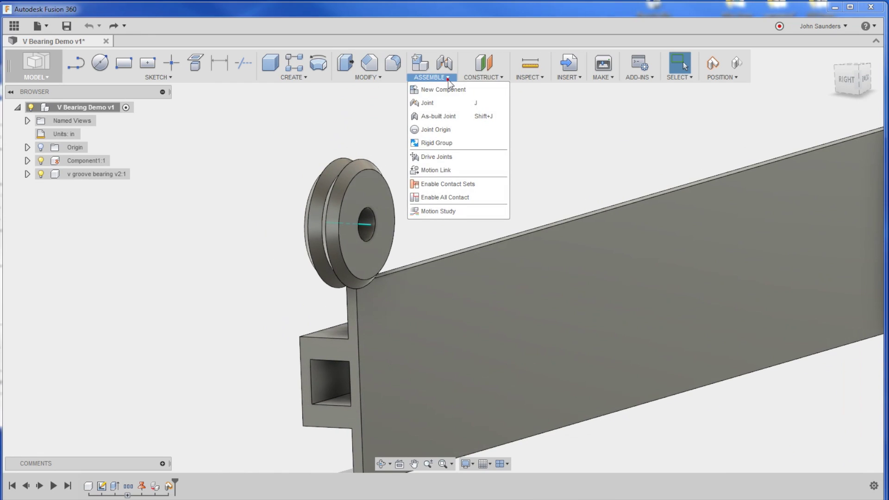
{"action": "left_click", "coordinate": [447, 118]}
{"action": "left_click", "coordinate": [383, 289]}
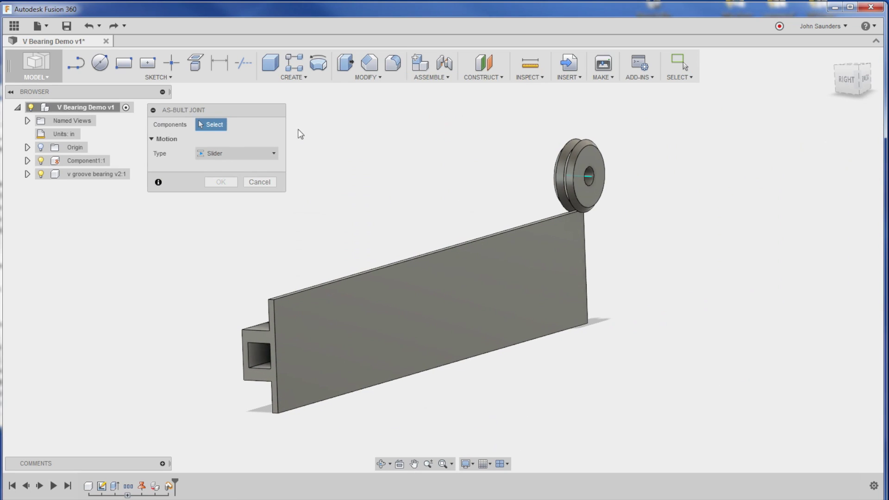
{"action": "left_click", "coordinate": [598, 160]}
{"action": "left_click", "coordinate": [534, 260]}
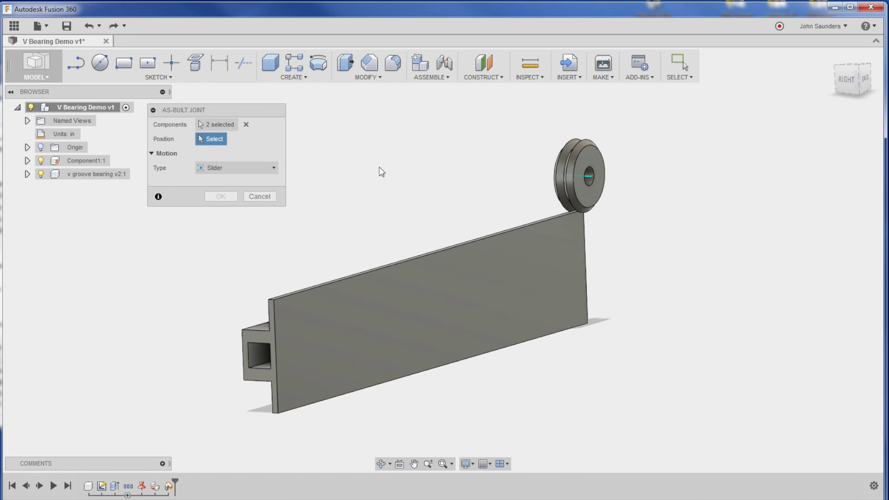
Step: Position the joint on the rail's top edge as a Slider, confirm it, and test sliding the bearing
{"action": "middle_click_drag", "start_coordinate": [385, 177], "coordinate": [437, 190], "text": "shift"}
{"action": "left_click", "coordinate": [507, 213]}
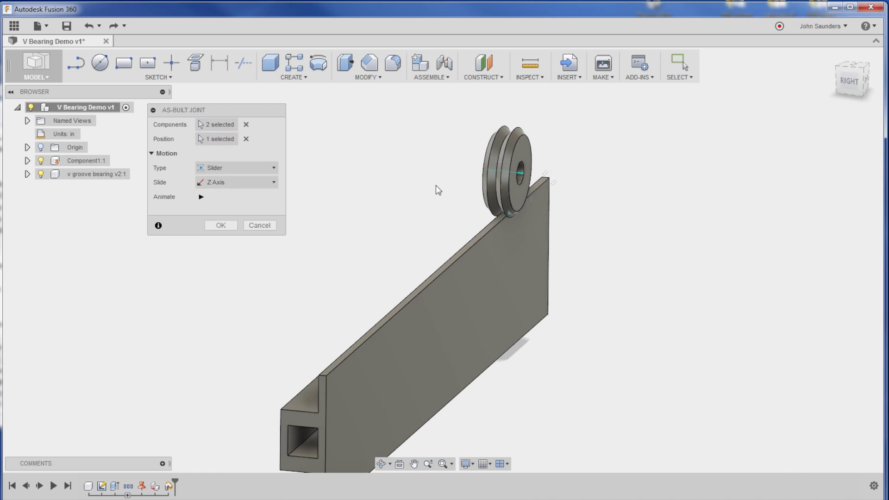
{"action": "middle_click_drag", "start_coordinate": [413, 184], "coordinate": [402, 180], "text": "shift"}
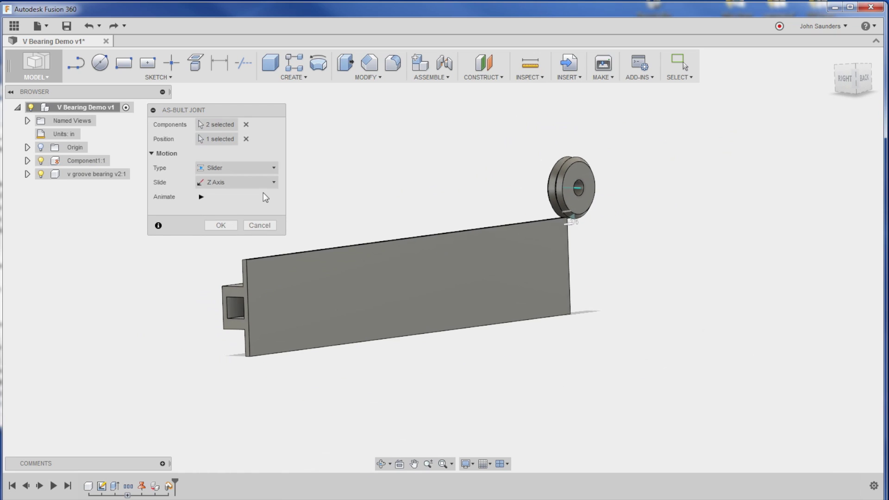
{"action": "left_click", "coordinate": [230, 224]}
{"action": "left_click_drag", "start_coordinate": [570, 187], "coordinate": [385, 217]}
Step: Revert the bearing to its joined position on the rail
{"action": "middle_click_drag", "start_coordinate": [550, 159], "coordinate": [215, 435], "text": "shift"}
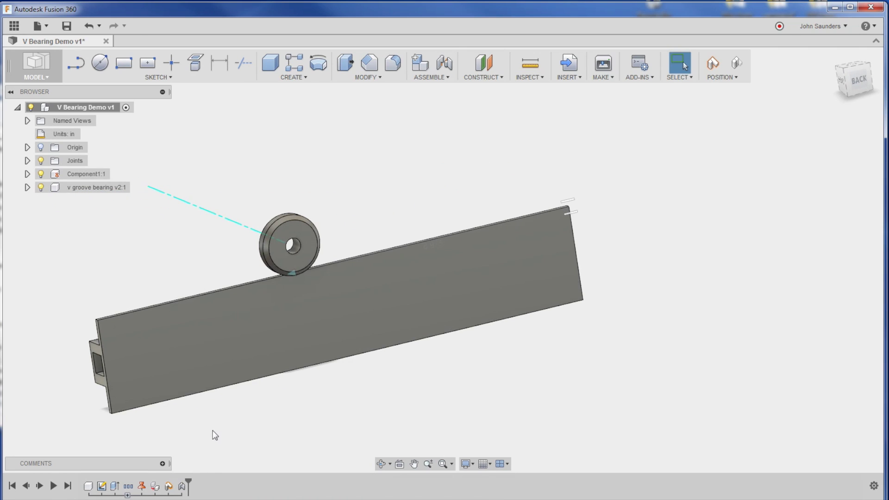
{"action": "right_click", "coordinate": [179, 490]}
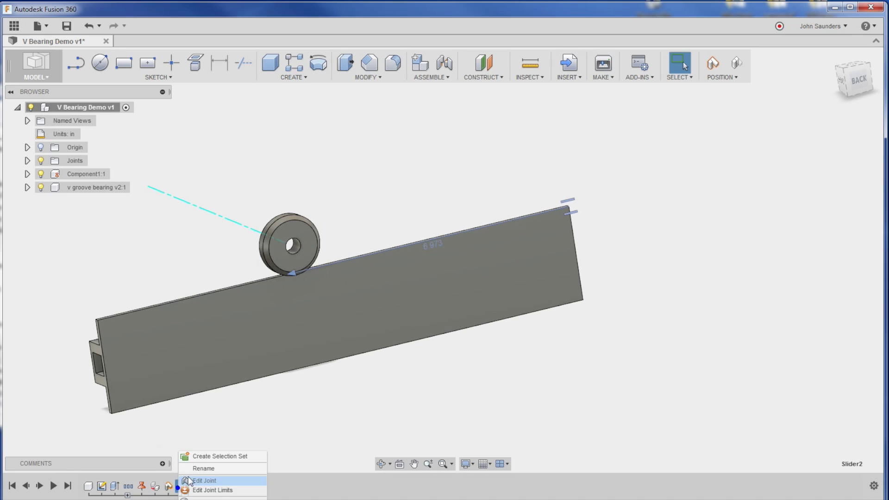
{"action": "left_click", "coordinate": [605, 134]}
{"action": "left_click", "coordinate": [734, 62]}
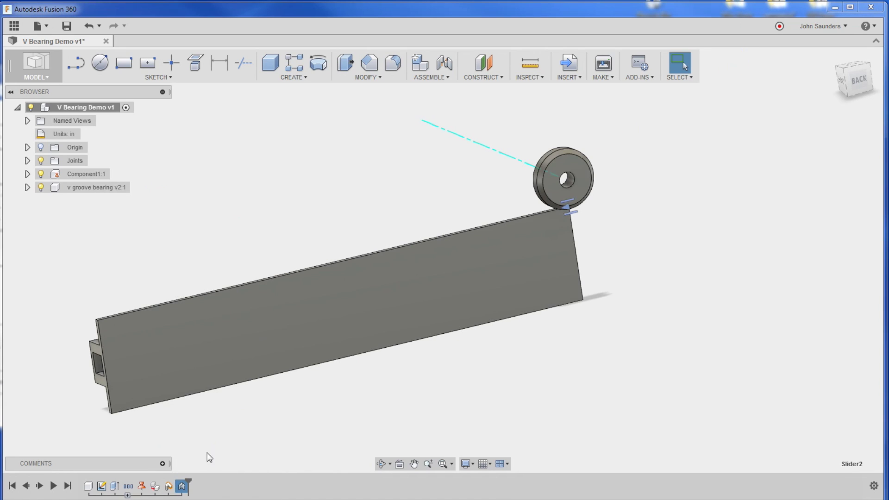
Step: Limit Slider2 travel to minimum 0.00 in and maximum 12 in, then drag the bearing to test
{"action": "right_click", "coordinate": [182, 487]}
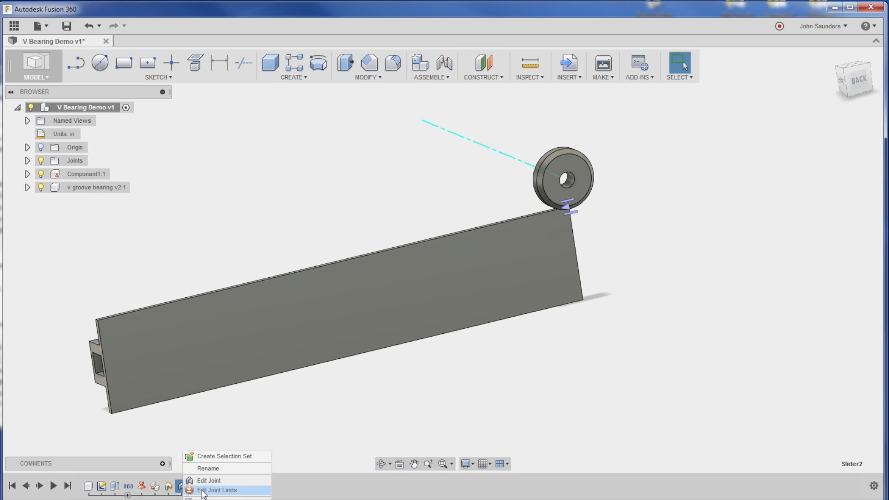
{"action": "left_click", "coordinate": [203, 491]}
{"action": "left_click", "coordinate": [192, 139]}
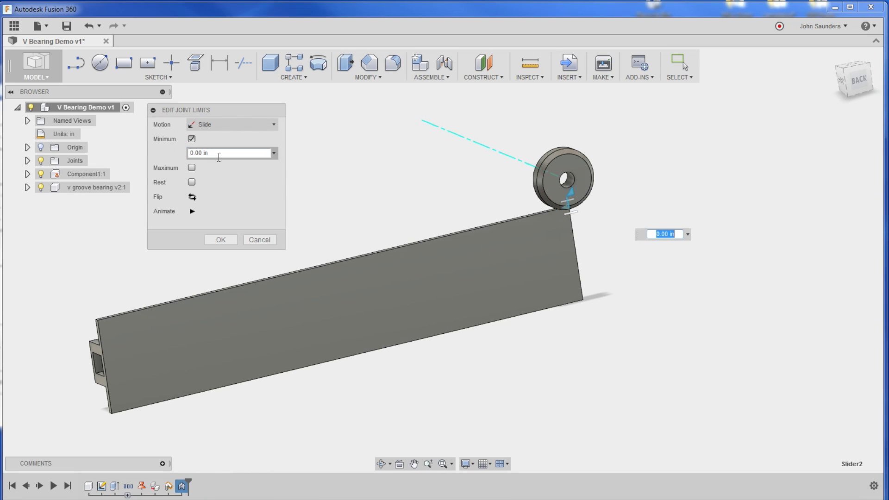
{"action": "left_click", "coordinate": [192, 168]}
{"action": "type", "text": "12"}
{"action": "key", "text": "Tab"}
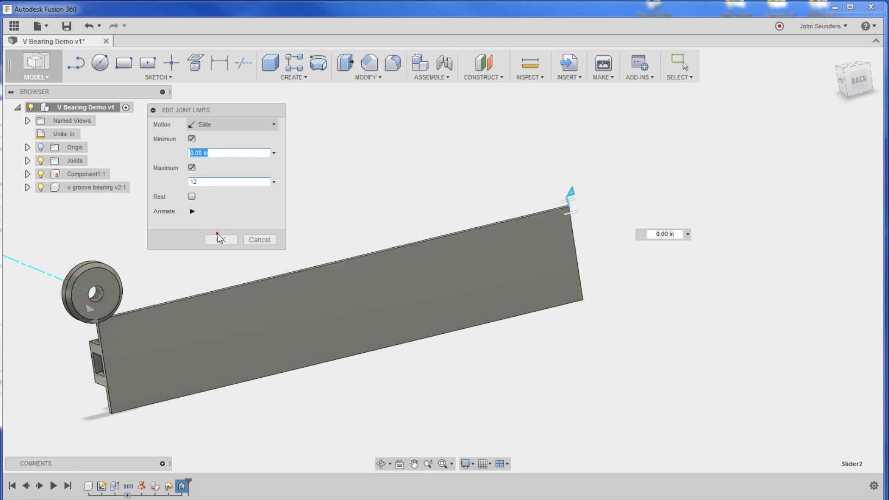
{"action": "left_click", "coordinate": [218, 241]}
{"action": "left_click_drag", "start_coordinate": [529, 204], "coordinate": [611, 211]}
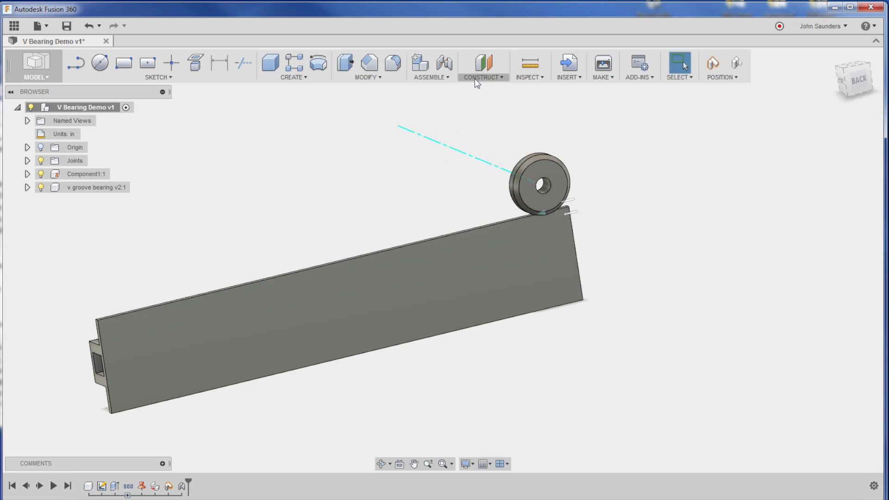
Step: Delete the Slider2 joint from the timeline and view the bearing zoomed in from the RIGHT side
{"action": "left_click", "coordinate": [495, 78]}
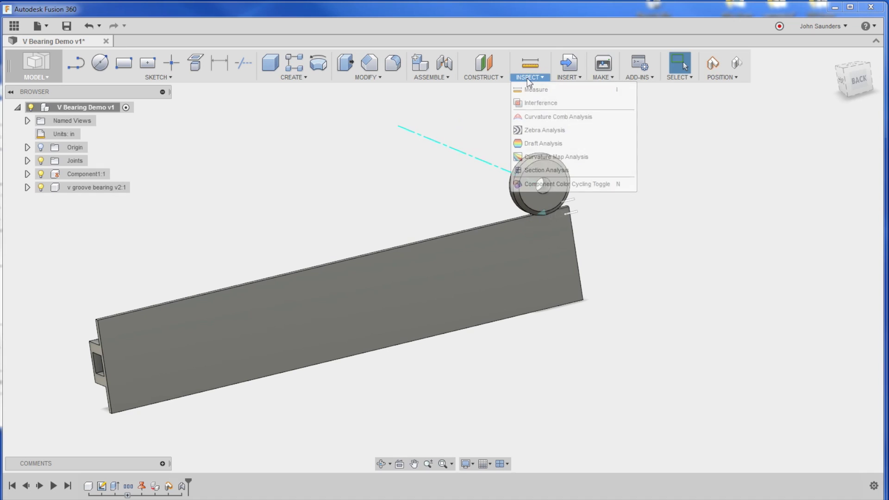
{"action": "mouse_move", "coordinate": [435, 79]}
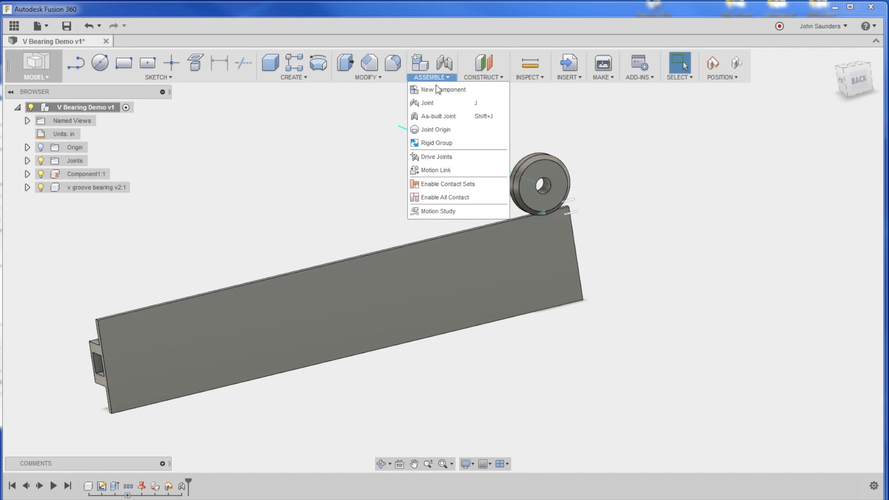
{"action": "left_click", "coordinate": [462, 185]}
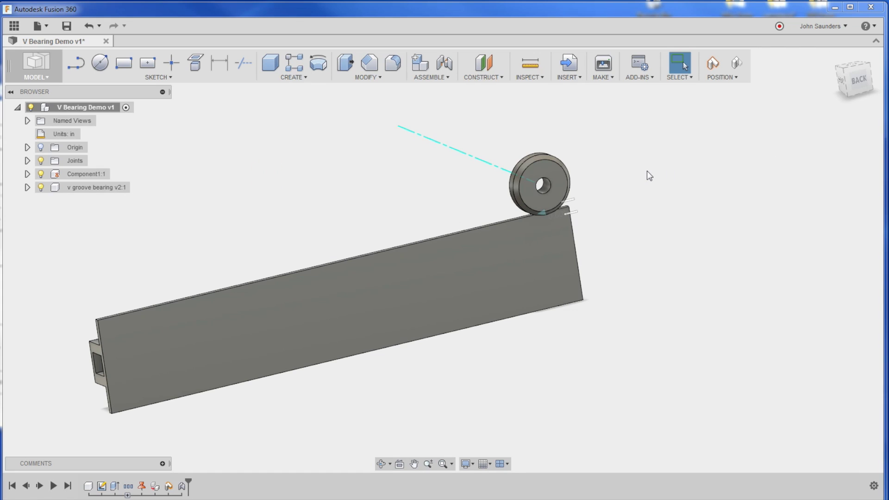
{"action": "scroll", "coordinate": [735, 155], "scroll_direction": "down", "scroll_amount": 1}
{"action": "left_click", "coordinate": [181, 485]}
{"action": "key", "text": "Delete"}
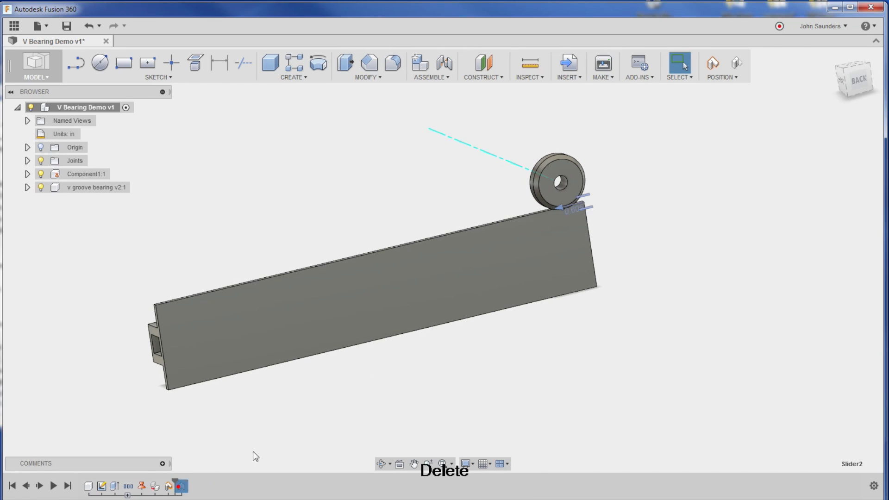
{"action": "left_click", "coordinate": [843, 82]}
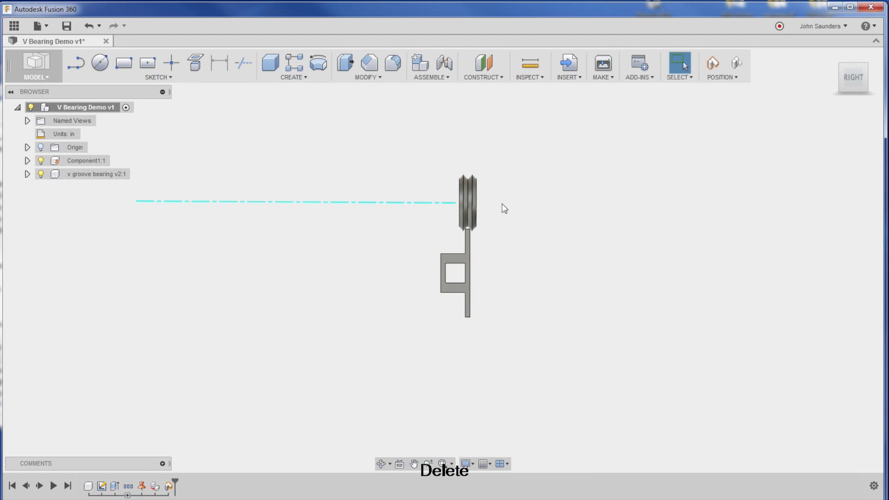
{"action": "scroll", "coordinate": [457, 234], "scroll_direction": "up", "scroll_amount": 2}
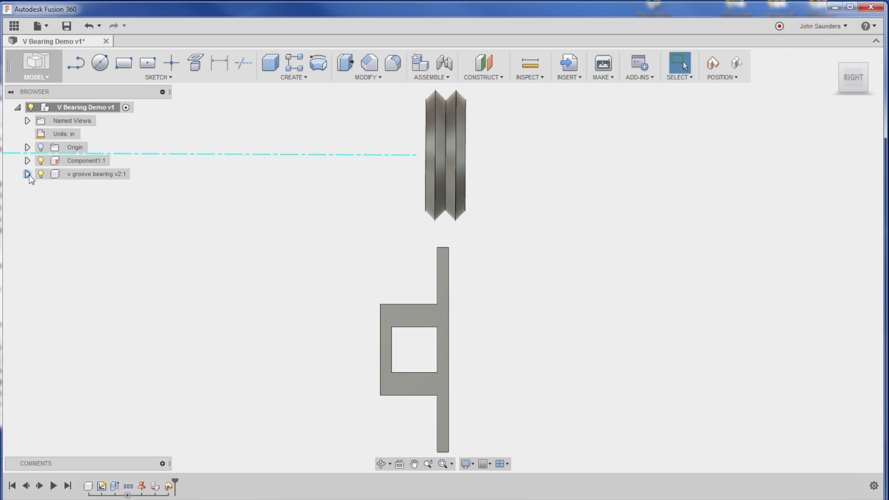
Step: Activate the v groove bearing v2:1 component and hide the Component1:1 rail
{"action": "left_click", "coordinate": [71, 173]}
{"action": "left_click", "coordinate": [116, 192]}
{"action": "left_click", "coordinate": [136, 174]}
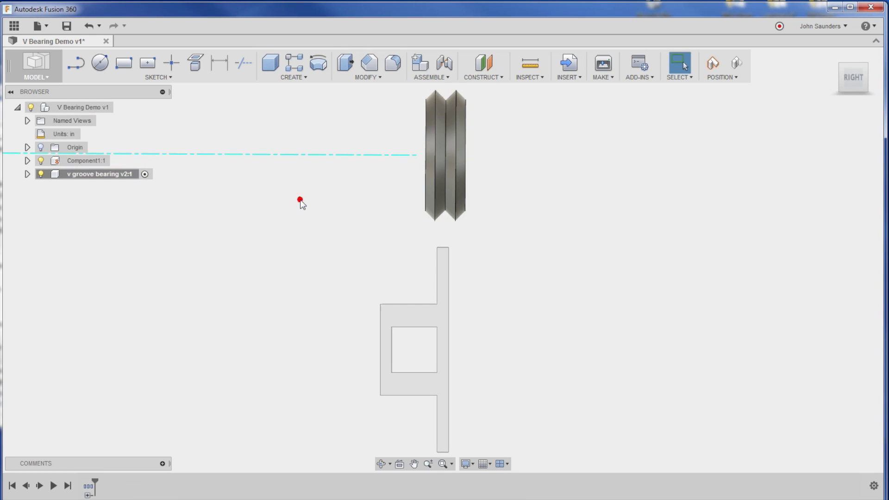
{"action": "left_click", "coordinate": [40, 160]}
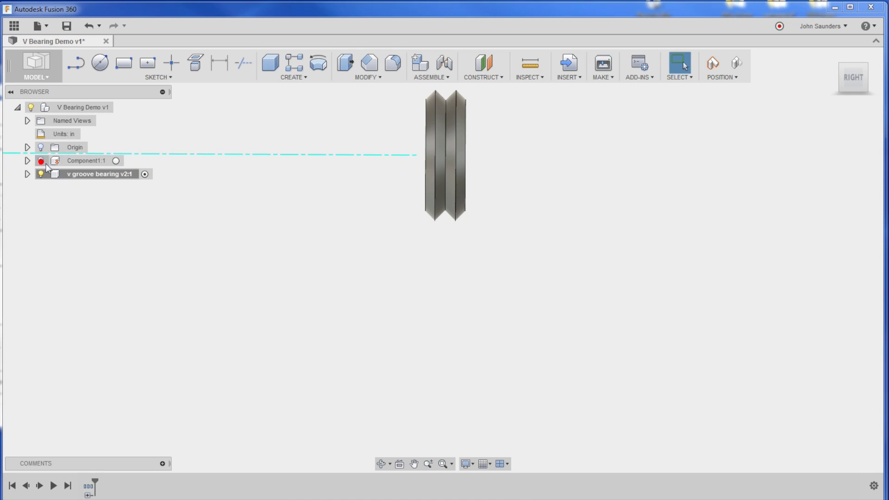
{"action": "left_click", "coordinate": [218, 216]}
Step: Project both V-groove faces' edges into a new sketch on the chosen plane
{"action": "key", "text": "p"}
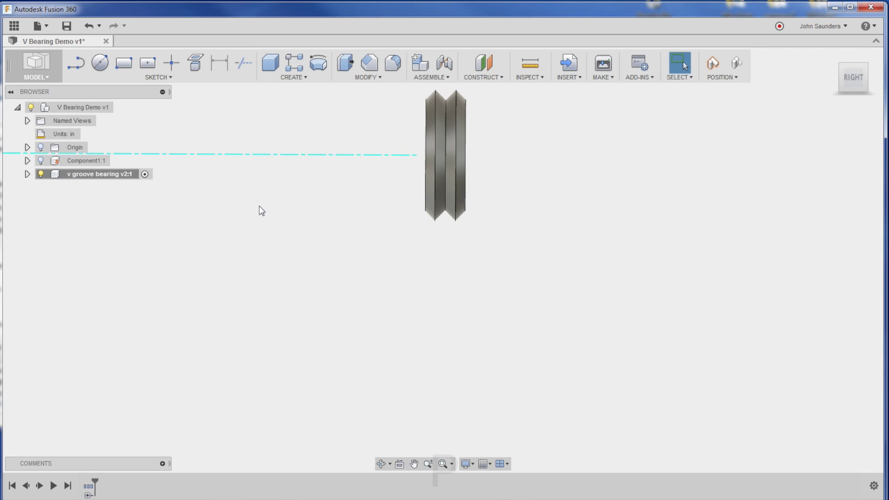
{"action": "left_click", "coordinate": [379, 291]}
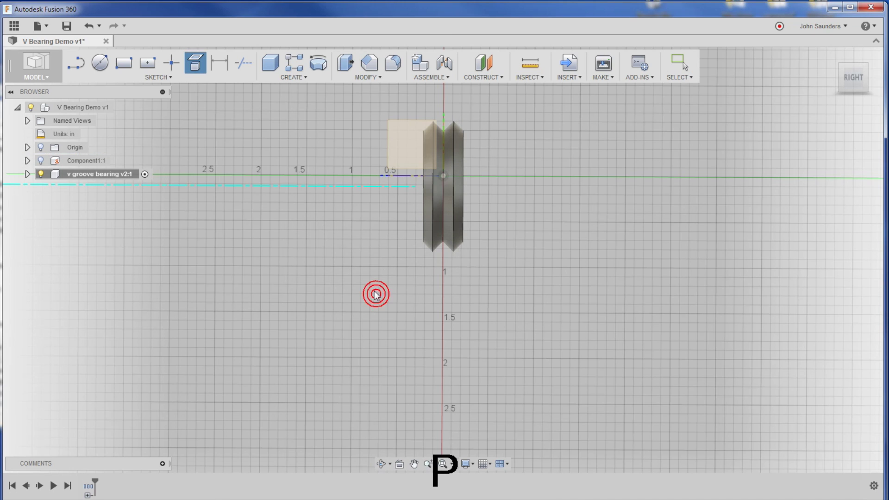
{"action": "left_click", "coordinate": [401, 129]}
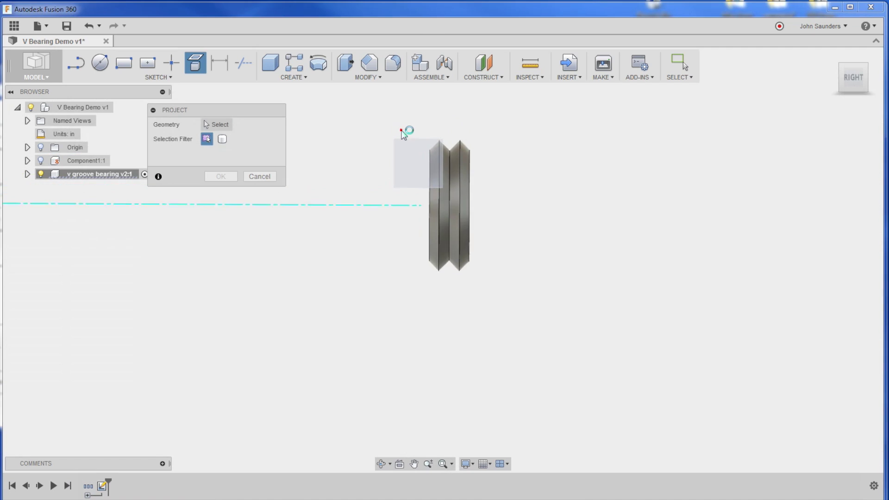
{"action": "scroll", "coordinate": [516, 384], "scroll_direction": "up", "scroll_amount": 3}
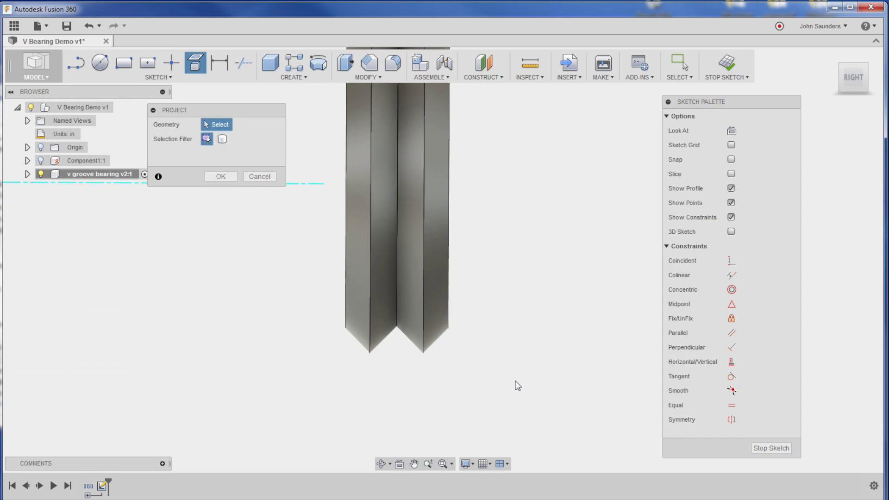
{"action": "left_click", "coordinate": [385, 342]}
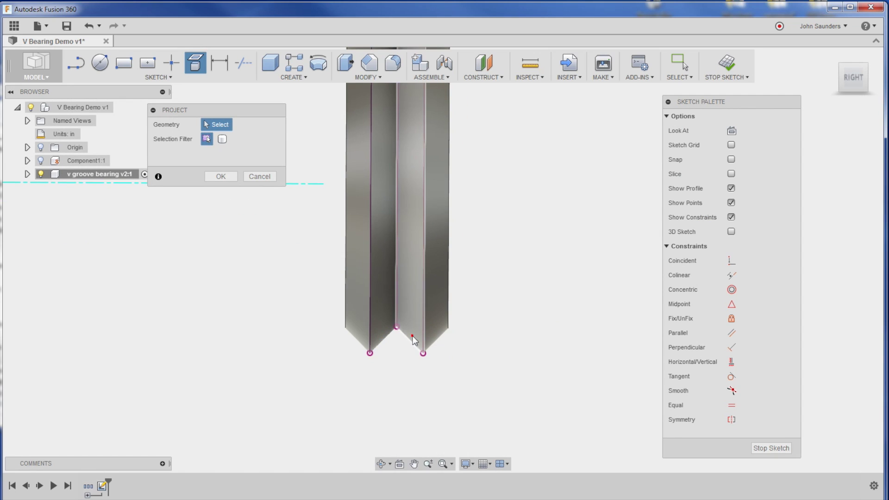
{"action": "left_click", "coordinate": [412, 335]}
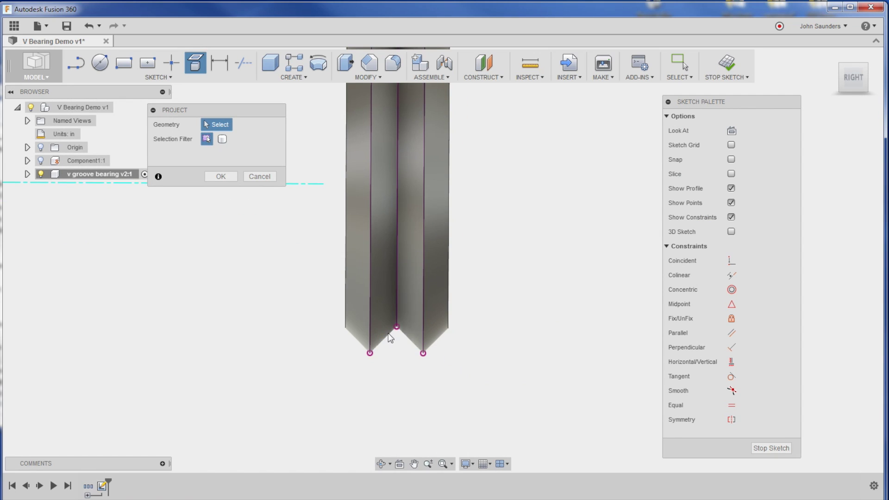
{"action": "left_click", "coordinate": [217, 178]}
Step: Hide the bearing's body and draw two lines joining the three groove points into a V
{"action": "left_click", "coordinate": [27, 174]}
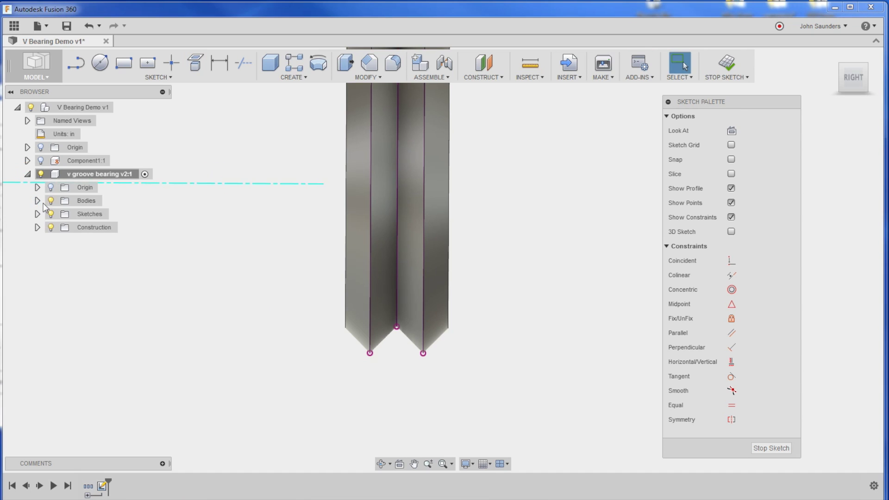
{"action": "left_click", "coordinate": [51, 201]}
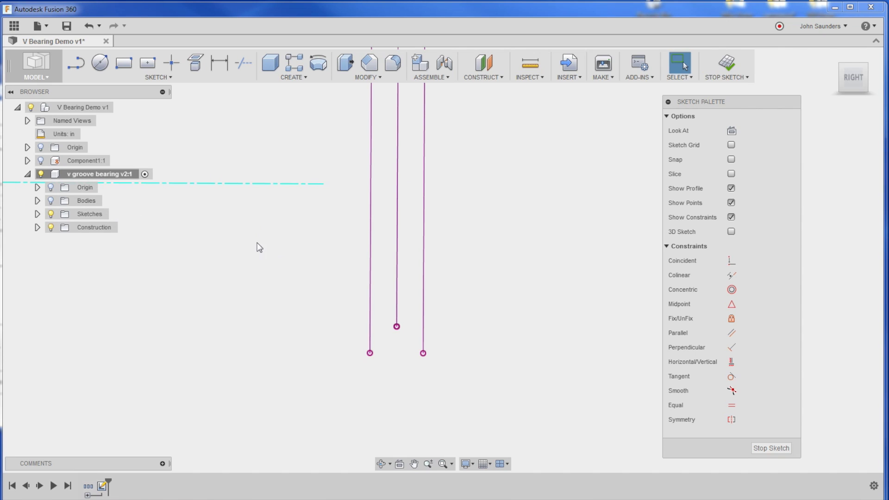
{"action": "key", "text": "l"}
{"action": "left_click", "coordinate": [369, 353]}
{"action": "left_click", "coordinate": [396, 327]}
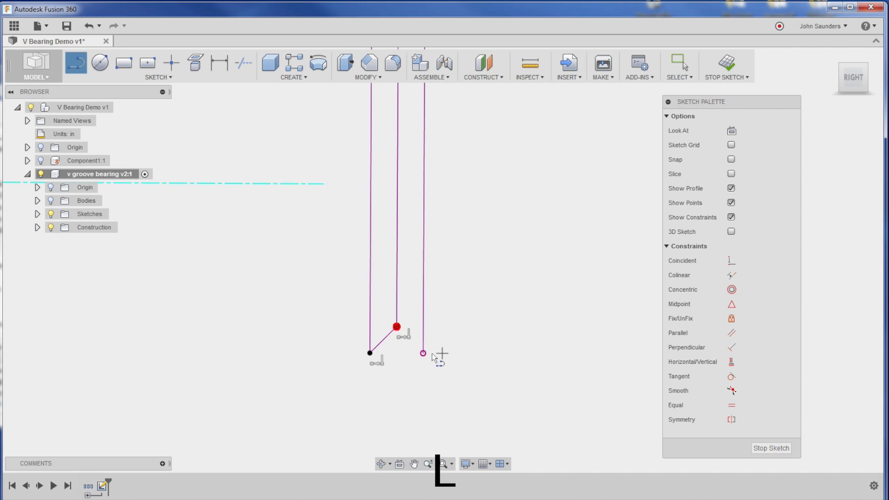
{"action": "left_click", "coordinate": [423, 353]}
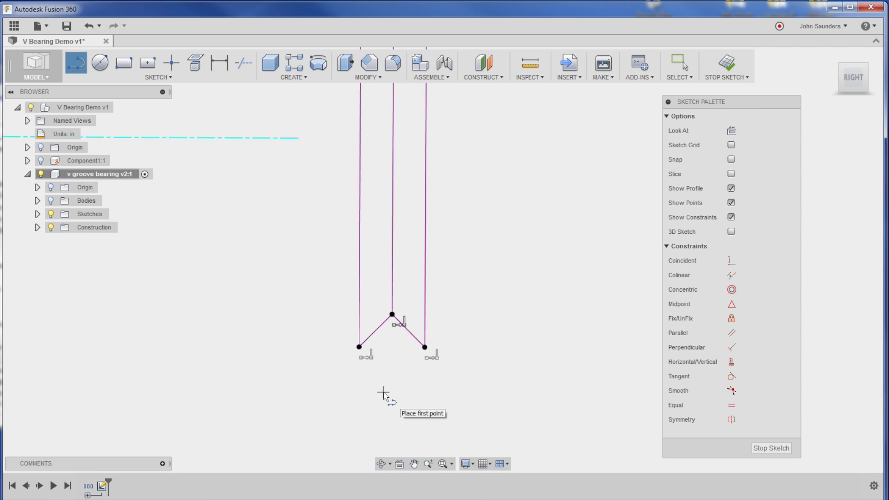
{"action": "key", "text": "Escape"}
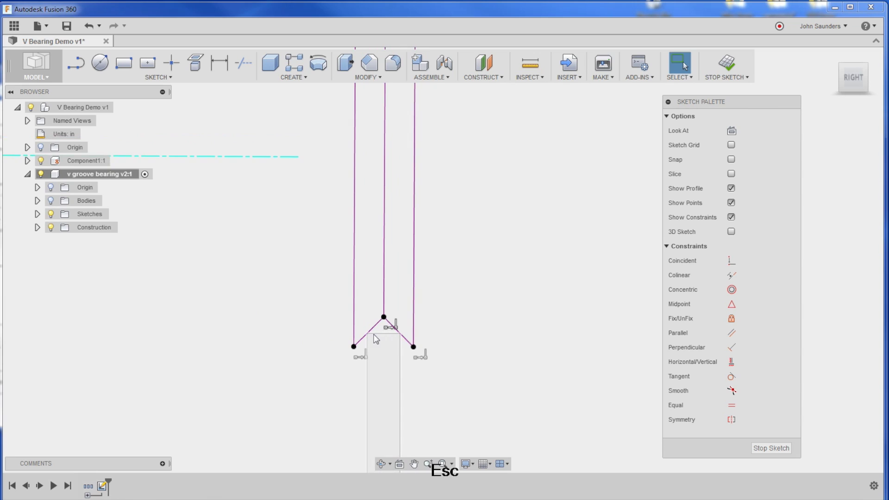
{"action": "left_click", "coordinate": [400, 347]}
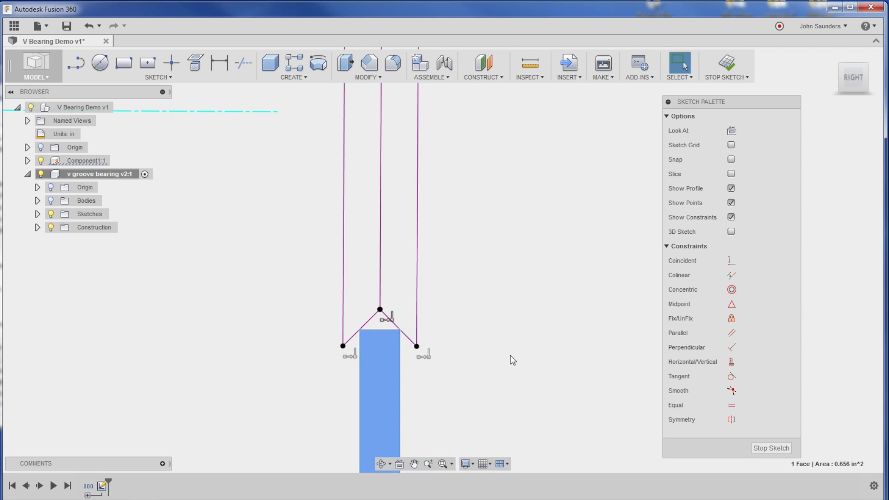
{"action": "left_click", "coordinate": [242, 276]}
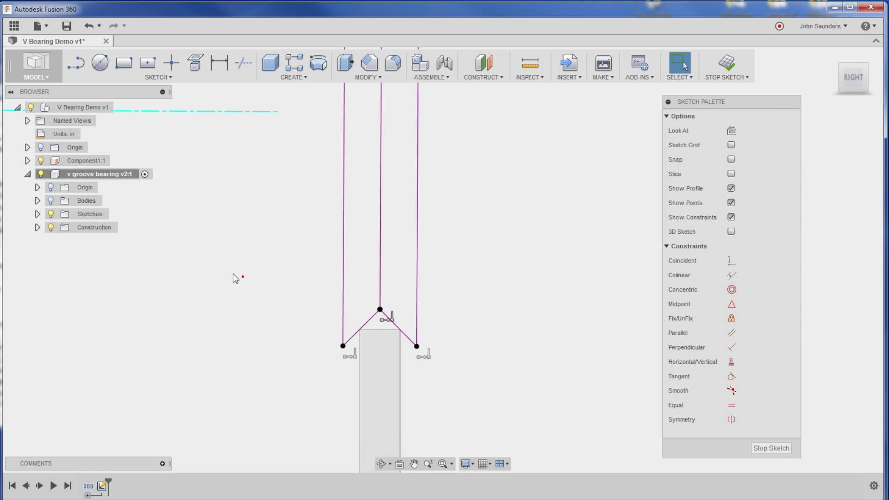
Step: Draw a separate 0.125 in line starting below the V
{"action": "scroll", "coordinate": [254, 318], "scroll_direction": "up", "scroll_amount": 1}
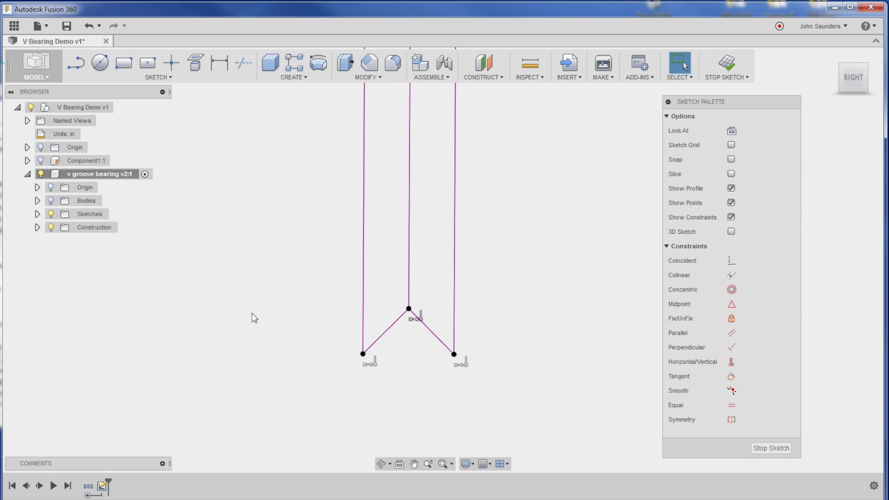
{"action": "key", "text": "l"}
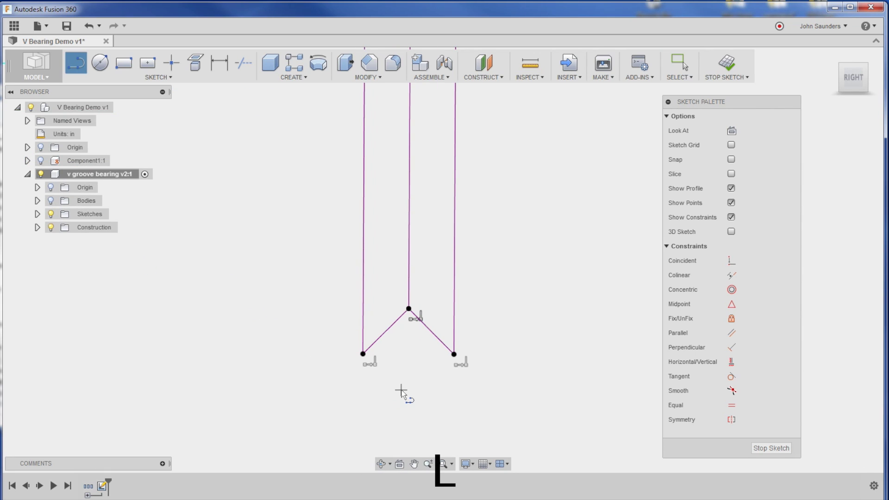
{"action": "left_click", "coordinate": [401, 390]}
{"action": "type", "text": ".1255"}
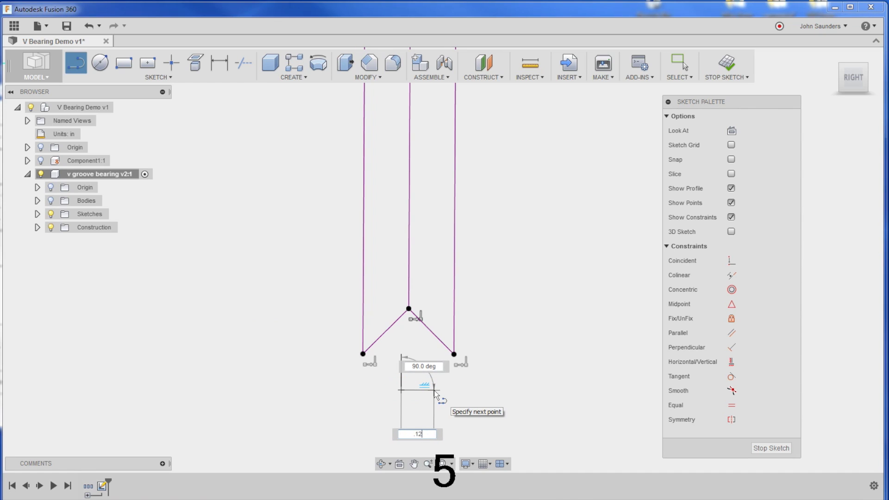
{"action": "key", "text": "Return"}
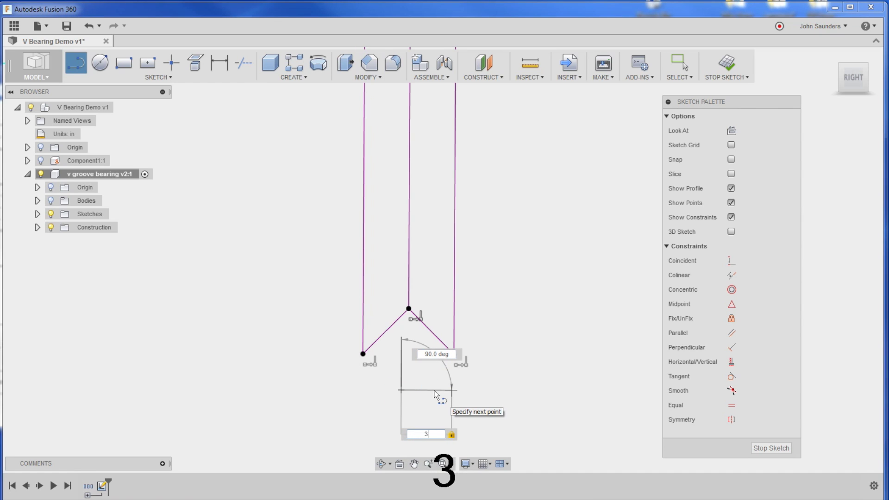
{"action": "key", "text": "Return"}
{"action": "key", "text": "Return"}
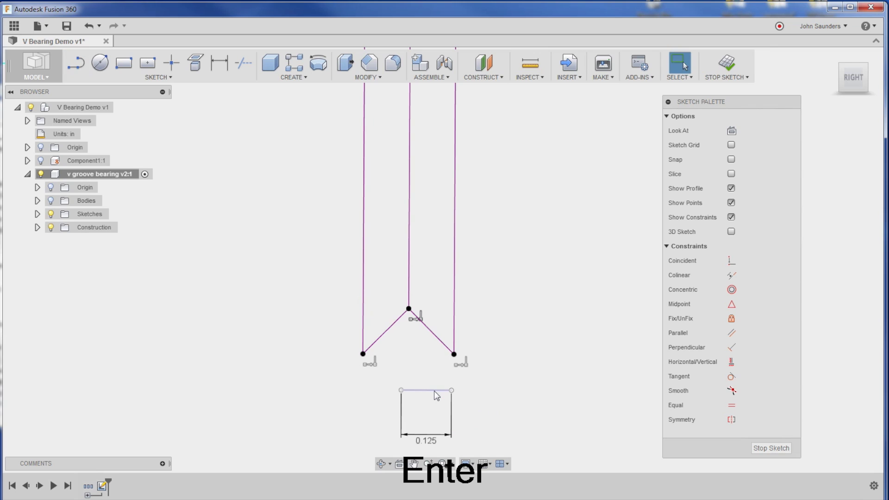
{"action": "scroll", "coordinate": [424, 404], "scroll_direction": "up", "scroll_amount": 1}
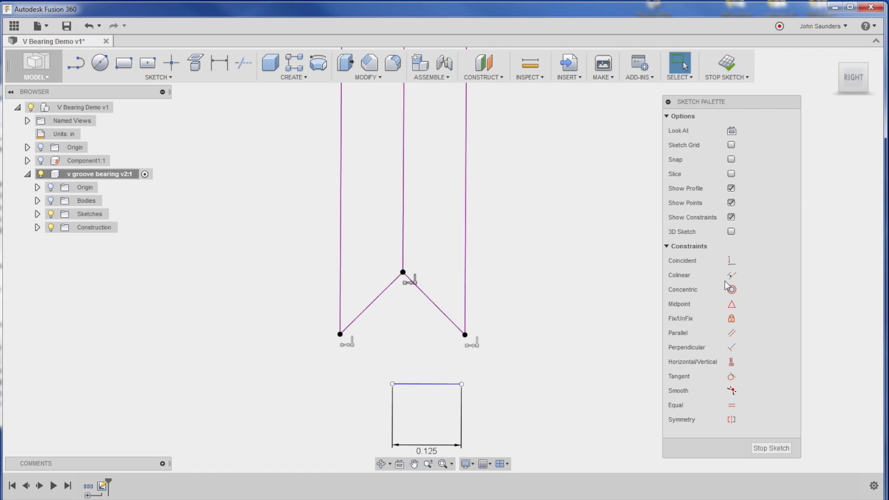
Step: Make the 0.125 line's two ends coincident with the V's slanted lines
{"action": "left_click", "coordinate": [729, 262]}
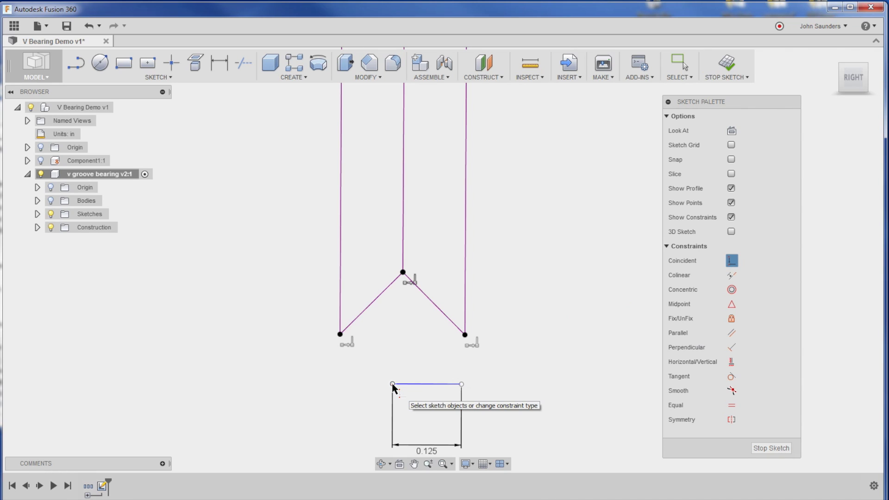
{"action": "left_click", "coordinate": [393, 384]}
{"action": "left_click", "coordinate": [366, 308]}
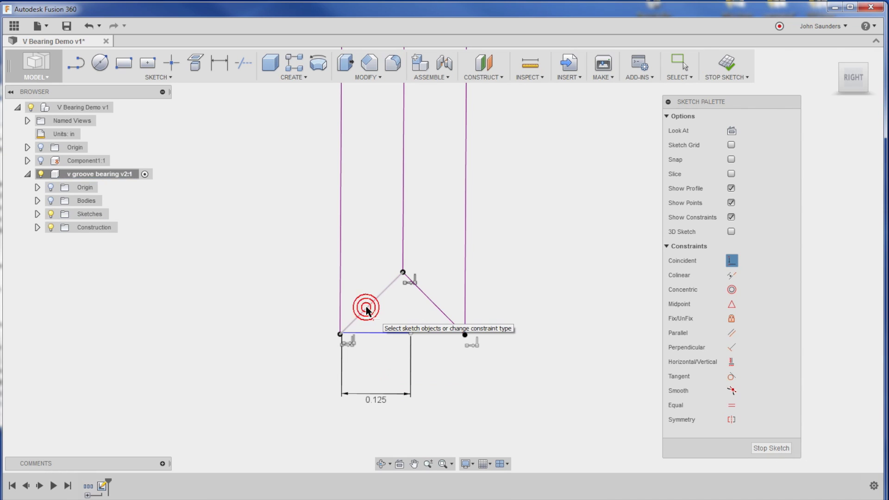
{"action": "left_click", "coordinate": [411, 333]}
{"action": "left_click", "coordinate": [441, 316]}
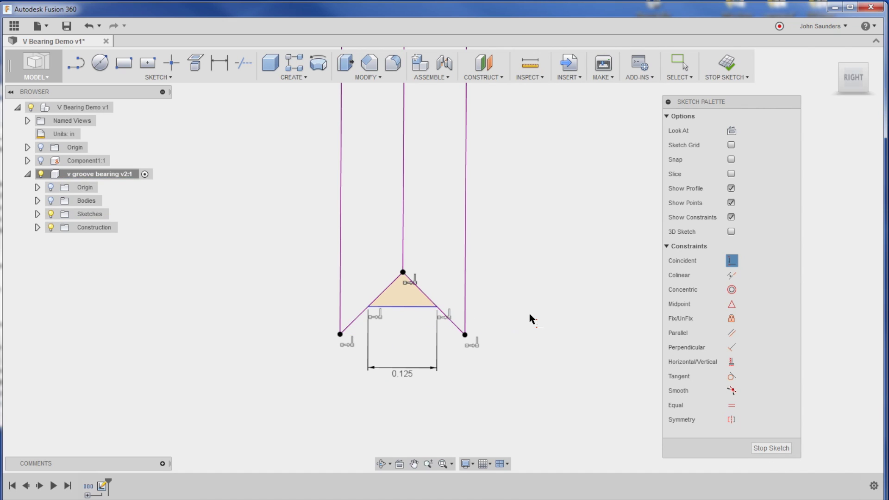
{"action": "key", "text": "Escape"}
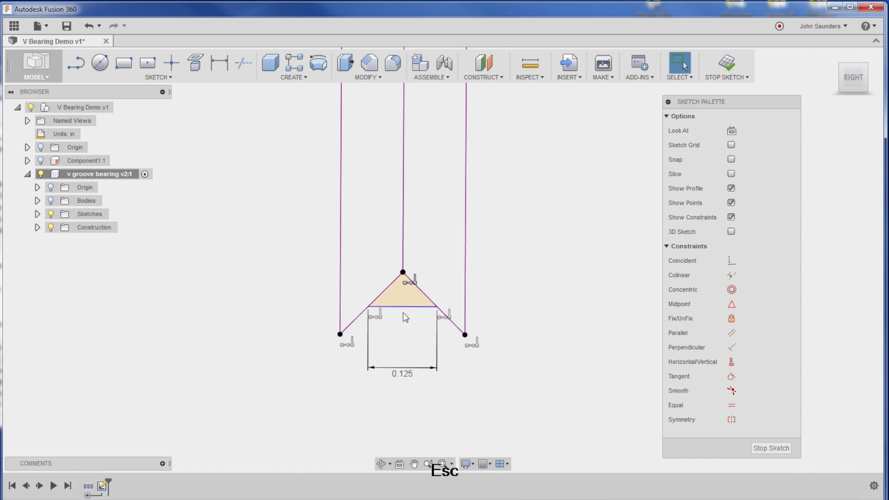
{"action": "mouse_move", "coordinate": [402, 307]}
{"action": "left_mouse_down"}
{"action": "mouse_move", "coordinate": [401, 339]}
{"action": "mouse_move", "coordinate": [418, 371]}
{"action": "mouse_move", "coordinate": [391, 324]}
{"action": "mouse_move", "coordinate": [412, 309]}
{"action": "mouse_move", "coordinate": [412, 319]}
{"action": "mouse_move", "coordinate": [408, 299]}
{"action": "mouse_move", "coordinate": [383, 318]}
{"action": "mouse_move", "coordinate": [393, 315]}
{"action": "left_mouse_up"}
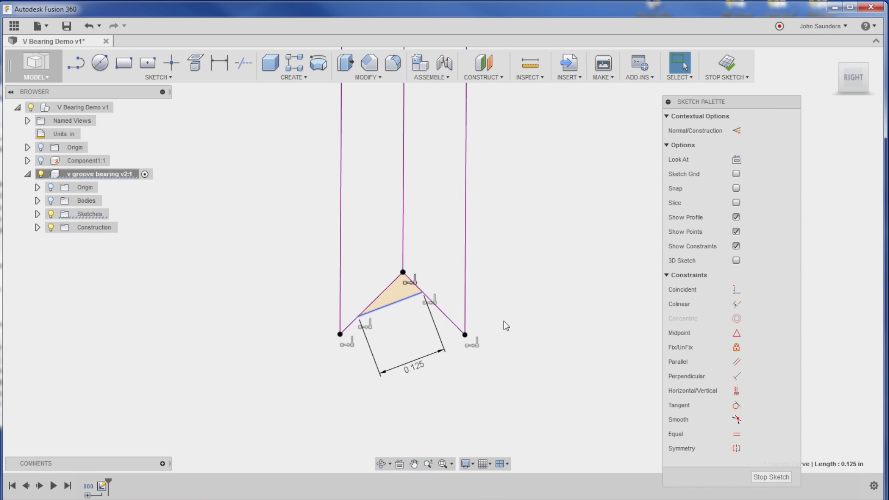
Step: Constrain the triangle's bottom 0.125 line horizontal
{"action": "left_click", "coordinate": [541, 341]}
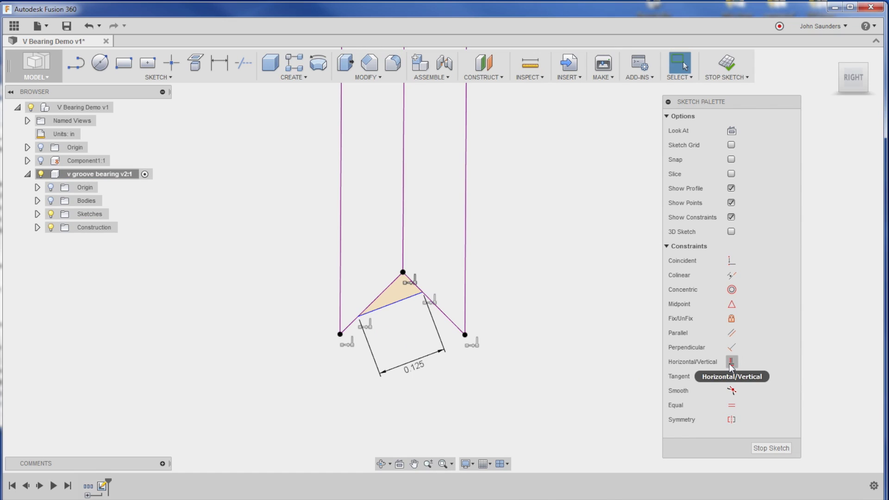
{"action": "left_click", "coordinate": [732, 364]}
{"action": "left_click", "coordinate": [402, 310]}
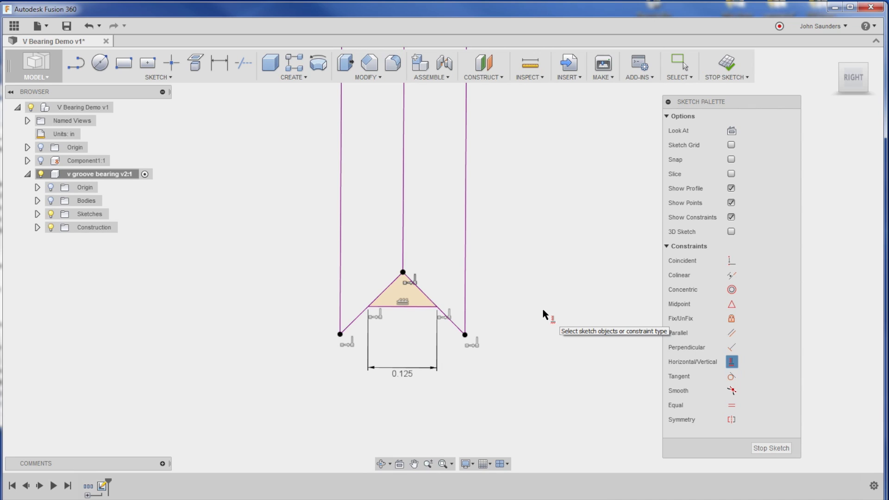
Step: Place a point on the triangle's base and constrain it to the 0.125 in line's midpoint
{"action": "left_click", "coordinate": [171, 62]}
{"action": "scroll", "coordinate": [393, 319], "scroll_direction": "up", "scroll_amount": 3}
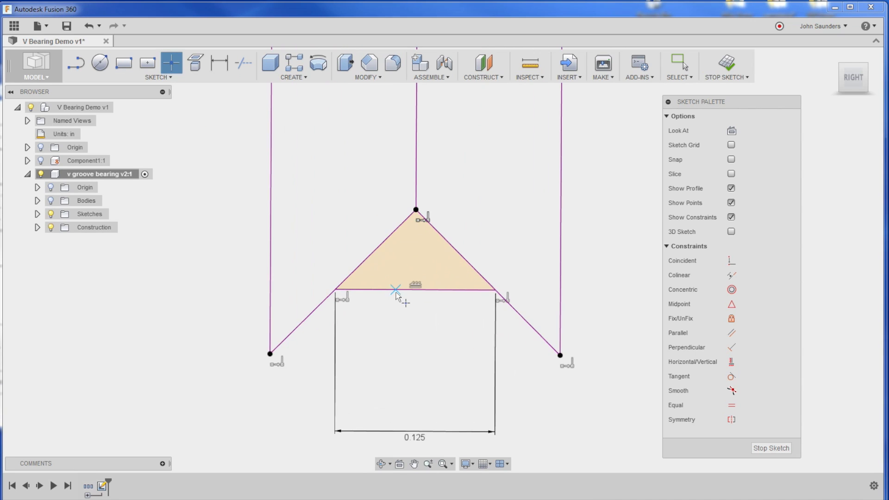
{"action": "left_click", "coordinate": [382, 290]}
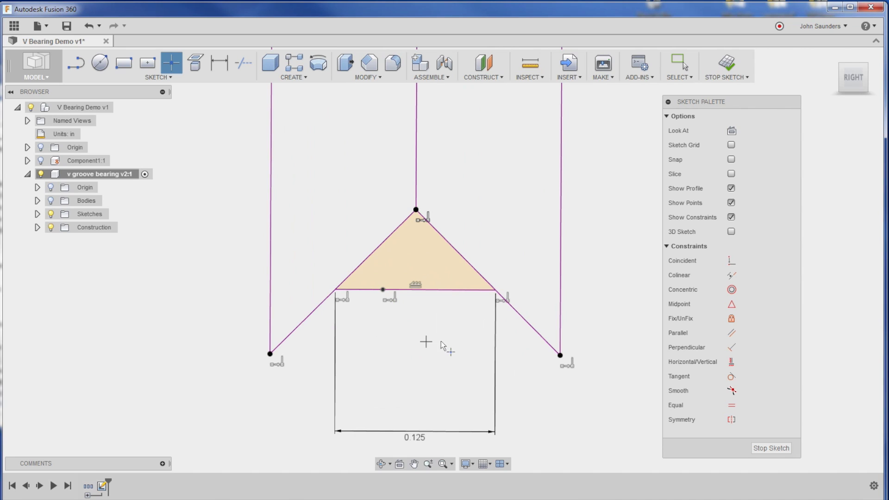
{"action": "left_click", "coordinate": [732, 306]}
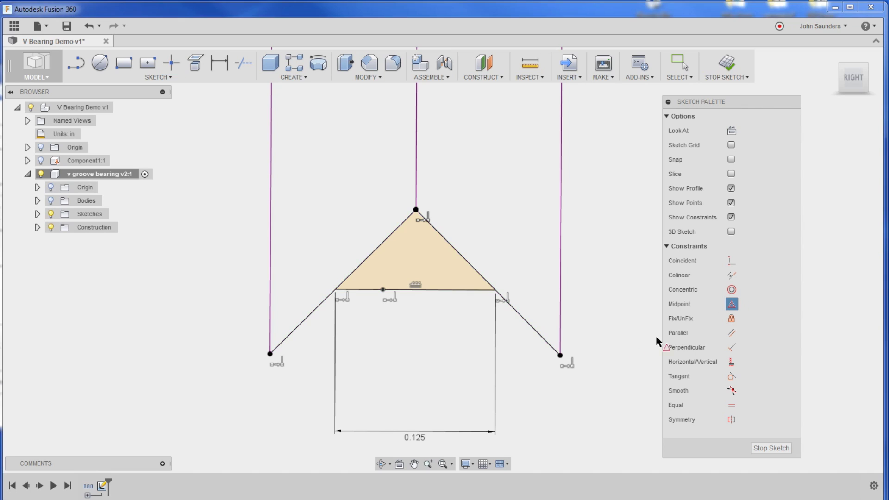
{"action": "left_click", "coordinate": [382, 289]}
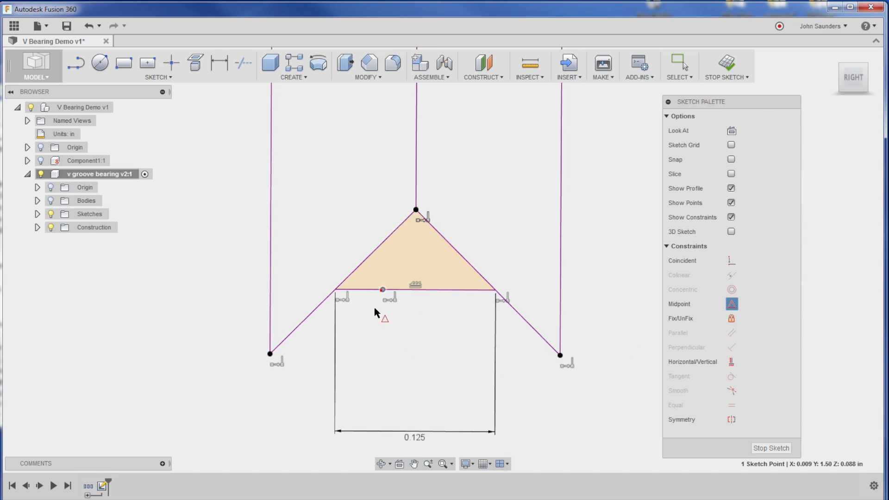
{"action": "left_click", "coordinate": [452, 290]}
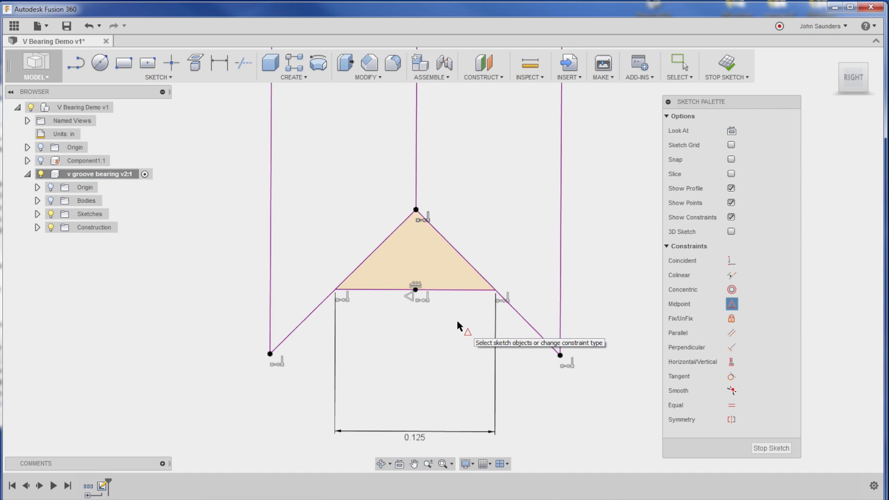
{"action": "scroll", "coordinate": [442, 324], "scroll_direction": "down", "scroll_amount": 5}
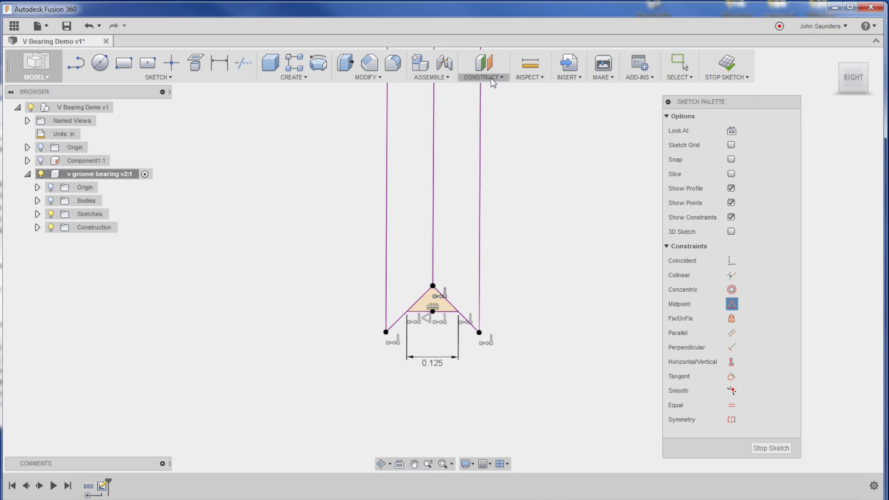
Step: Start a joint origin snapped to the centre point of the bearing's V-groove
{"action": "left_click", "coordinate": [431, 76]}
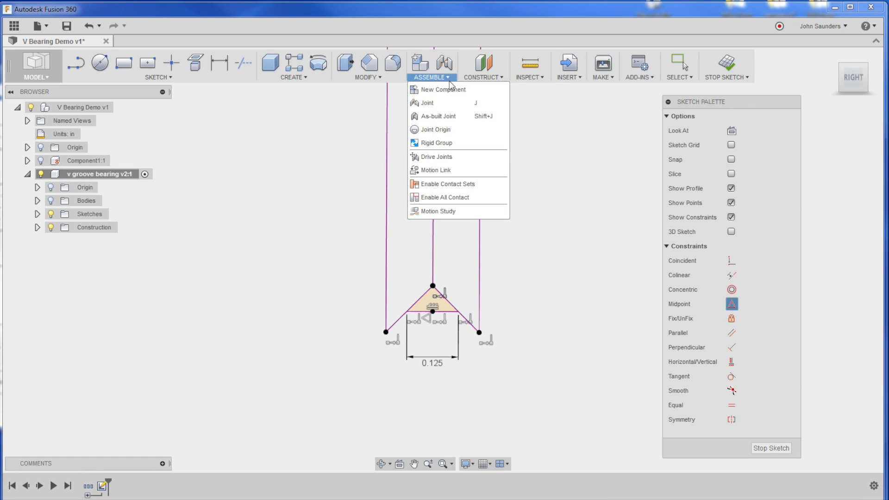
{"action": "left_click", "coordinate": [454, 130]}
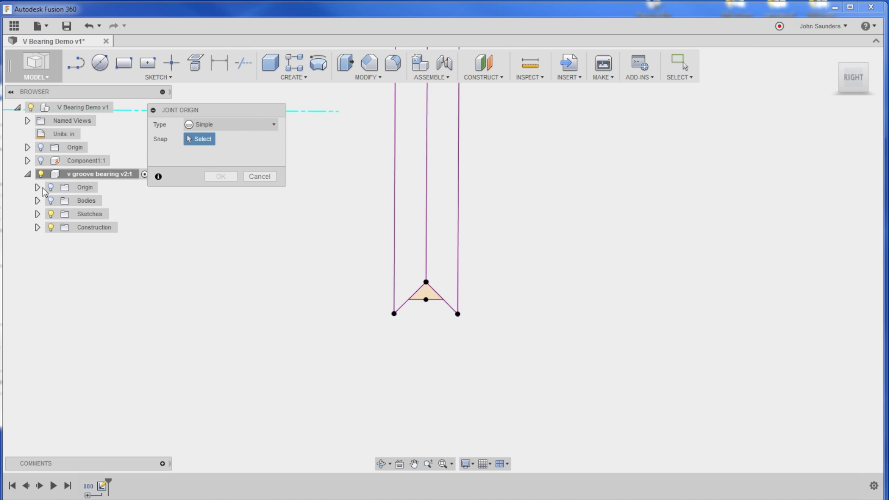
{"action": "left_click", "coordinate": [51, 200]}
{"action": "middle_click_drag", "start_coordinate": [355, 361], "coordinate": [383, 334], "text": "shift"}
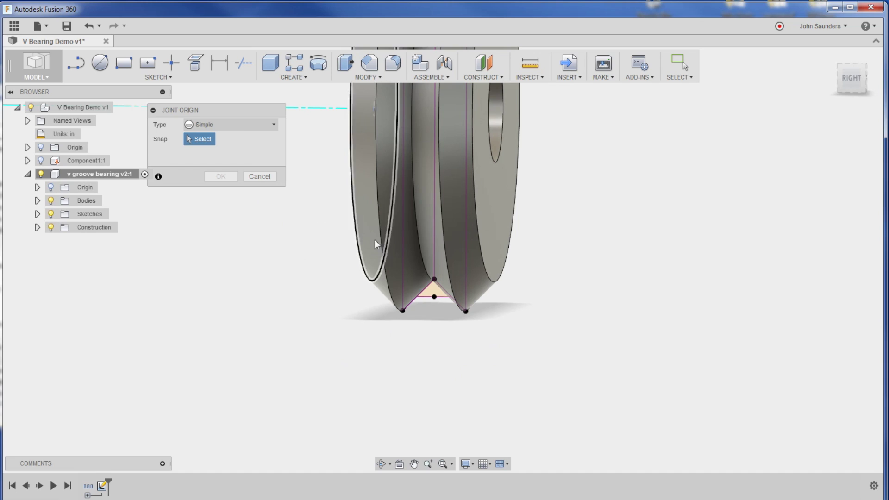
{"action": "left_click", "coordinate": [432, 301]}
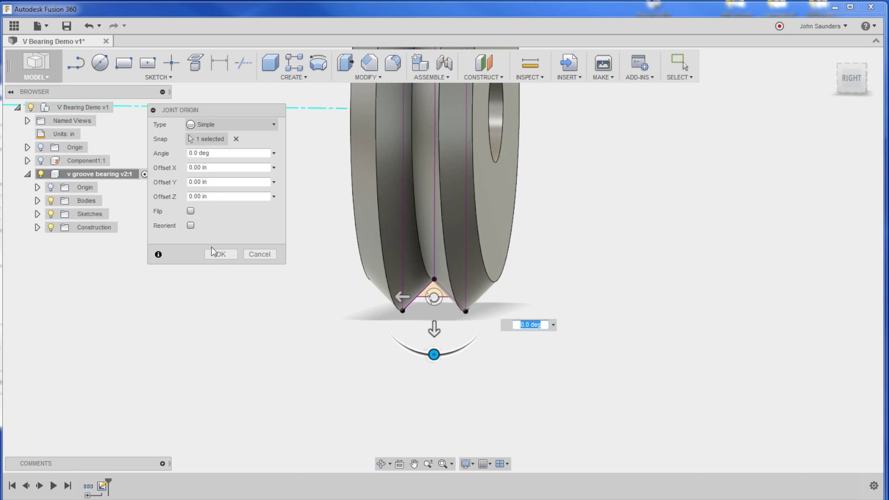
{"action": "middle_click_drag", "start_coordinate": [261, 280], "coordinate": [267, 318], "text": "shift"}
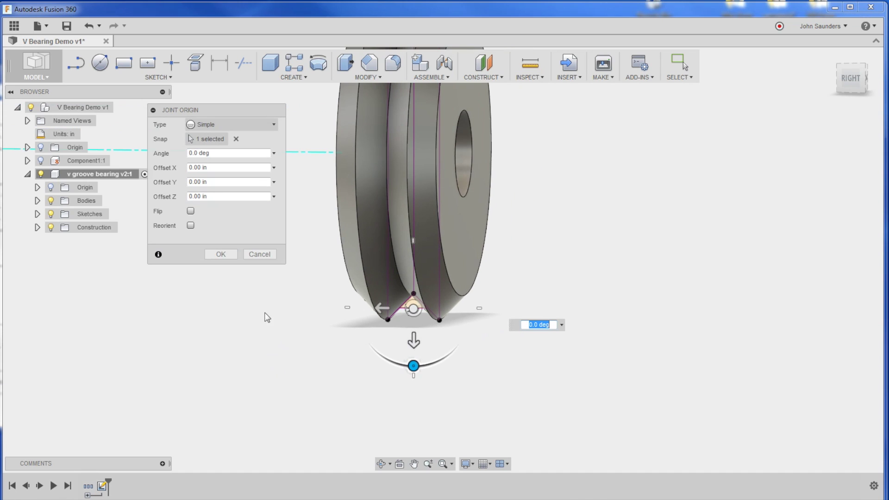
Step: Enable Reorient and align the joint origin's X axis with the rail edge
{"action": "left_click", "coordinate": [190, 226]}
{"action": "middle_click_drag", "start_coordinate": [546, 343], "coordinate": [487, 333], "text": "shift"}
{"action": "left_click", "coordinate": [188, 244]}
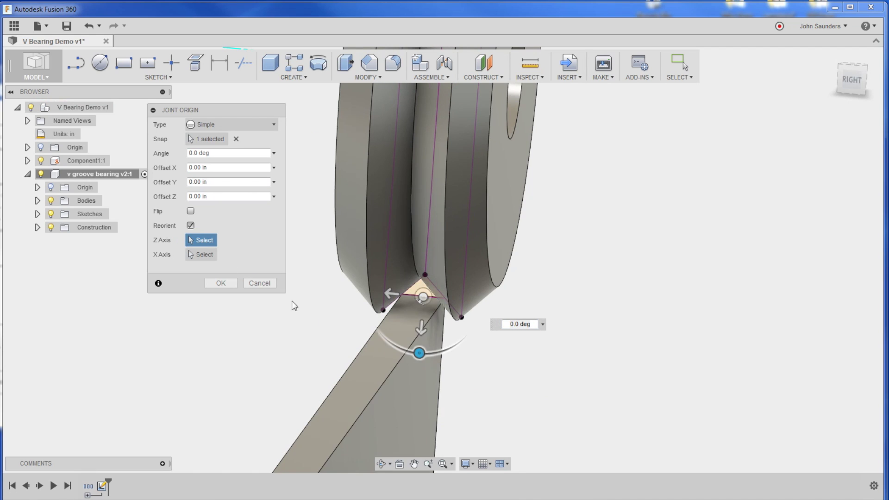
{"action": "left_click", "coordinate": [202, 255]}
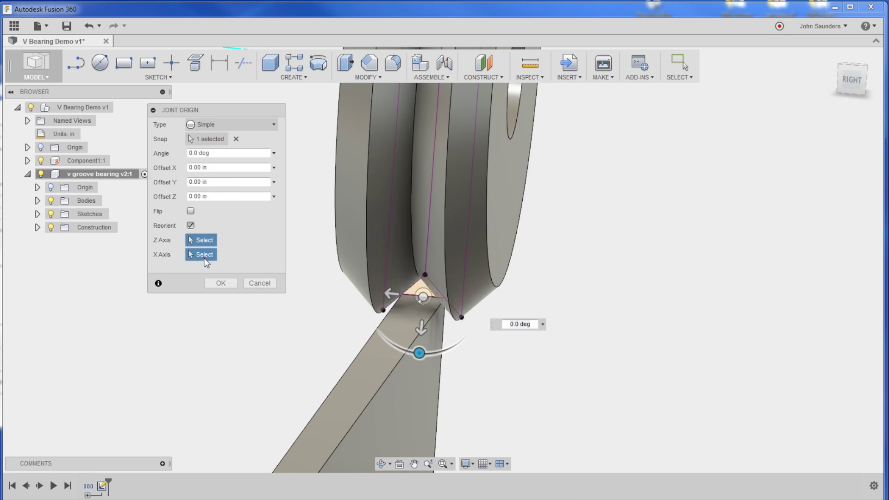
{"action": "left_click", "coordinate": [381, 386]}
{"action": "middle_click_drag", "start_coordinate": [581, 401], "coordinate": [529, 357], "text": "shift"}
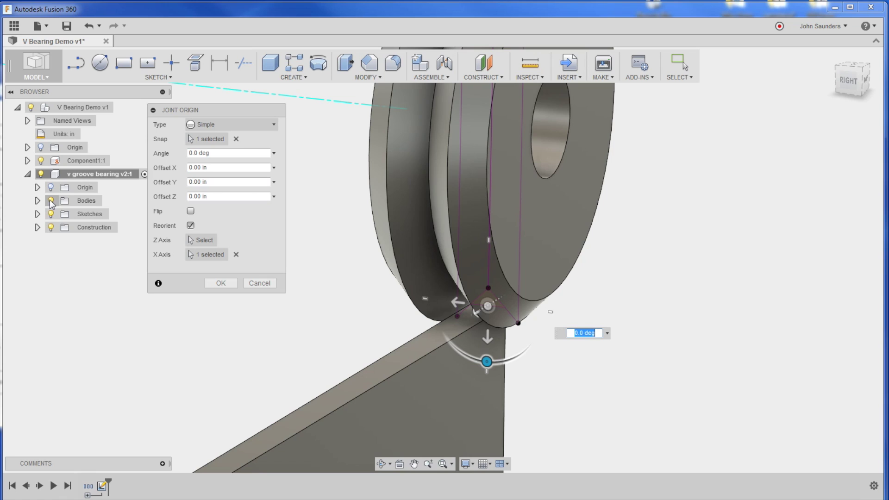
Step: With the bearing hidden, set the joint origin's Z axis from the rail
{"action": "left_click", "coordinate": [51, 200]}
{"action": "left_click", "coordinate": [192, 241]}
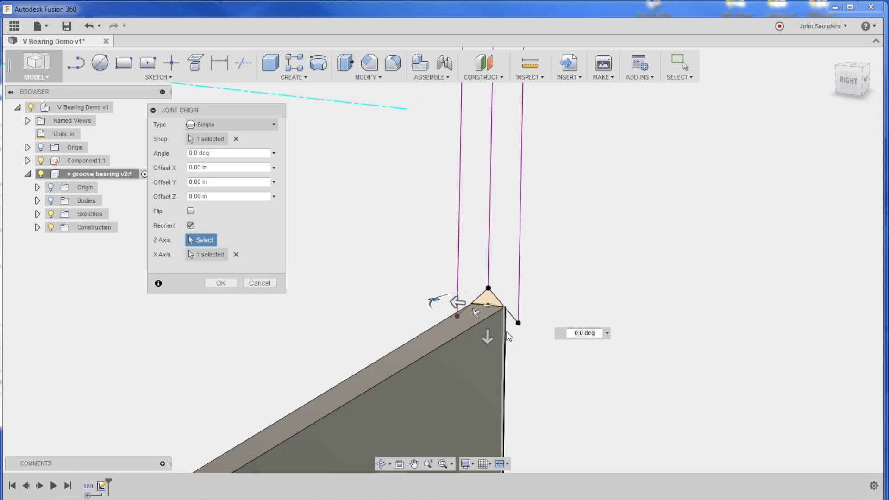
{"action": "scroll", "coordinate": [493, 308], "scroll_direction": "up", "scroll_amount": 2}
{"action": "middle_click_drag", "start_coordinate": [496, 288], "coordinate": [562, 404]}
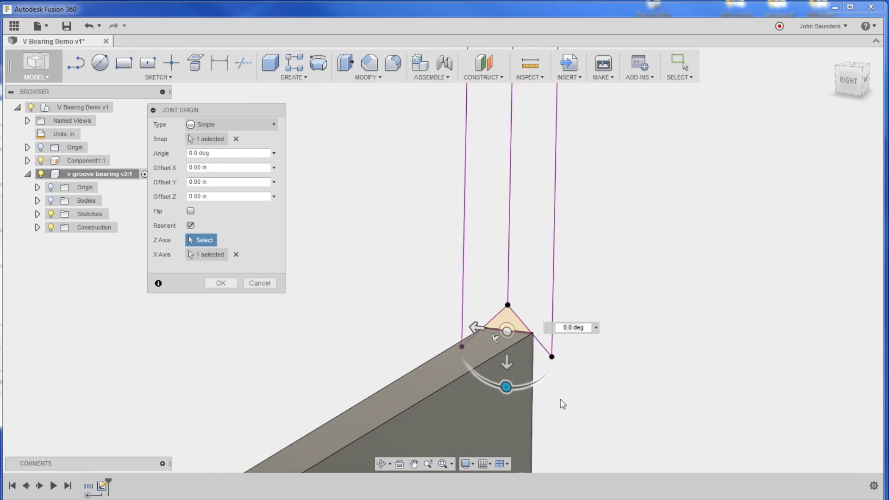
{"action": "middle_click_drag", "start_coordinate": [638, 399], "coordinate": [589, 292], "text": "shift"}
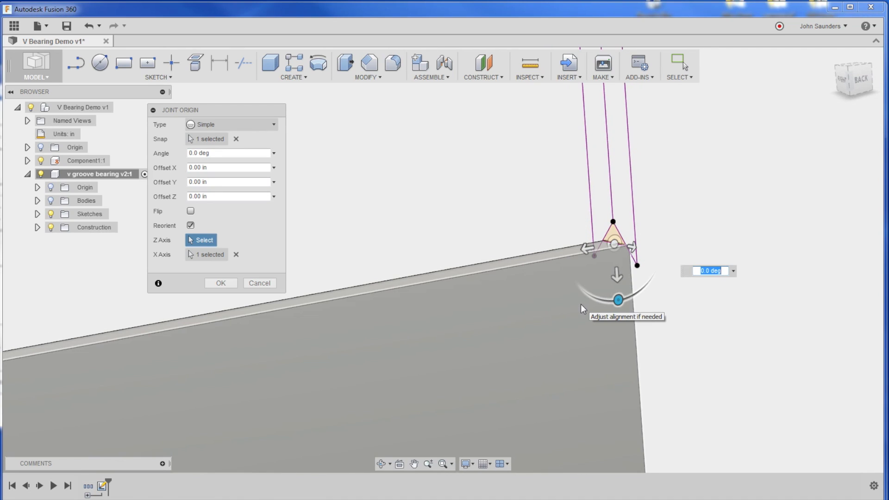
{"action": "left_click", "coordinate": [559, 312]}
Step: Flip the joint origin, recheck the X-axis edge, and begin editing Offset X
{"action": "middle_click_drag", "start_coordinate": [512, 182], "coordinate": [529, 191], "text": "shift"}
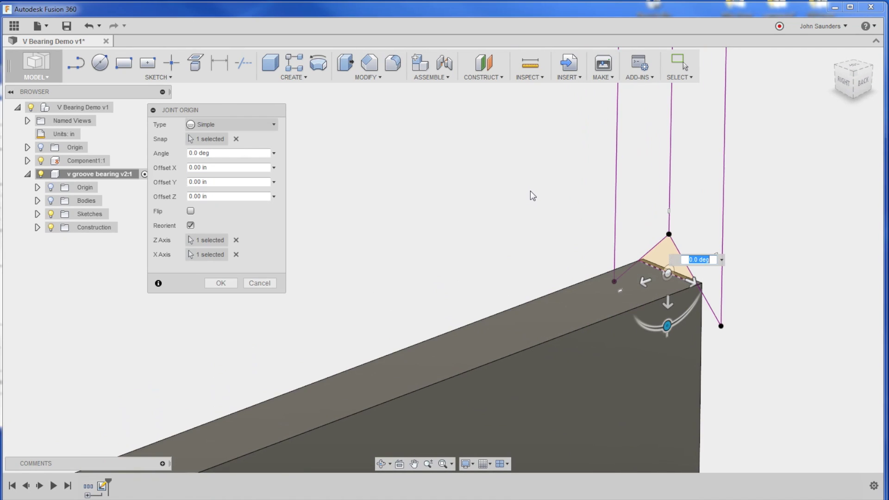
{"action": "left_click", "coordinate": [190, 210]}
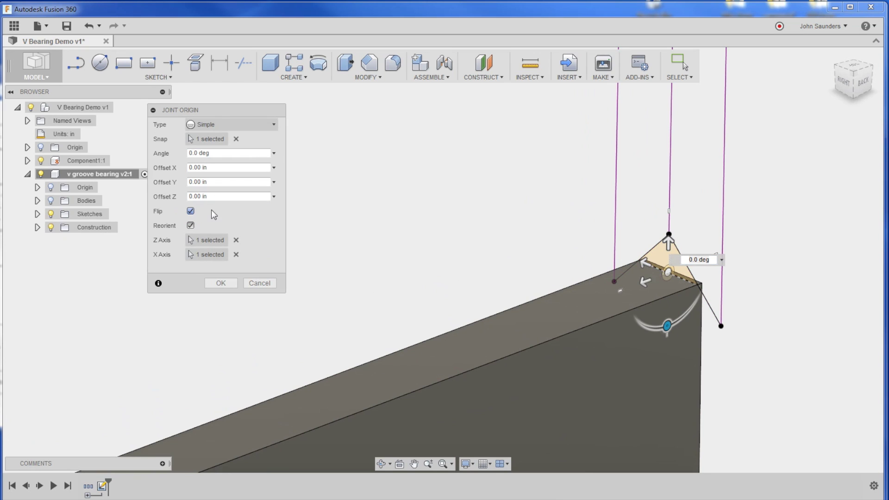
{"action": "scroll", "coordinate": [482, 231], "scroll_direction": "down", "scroll_amount": 2}
{"action": "middle_click_drag", "start_coordinate": [483, 231], "coordinate": [445, 223], "text": "shift"}
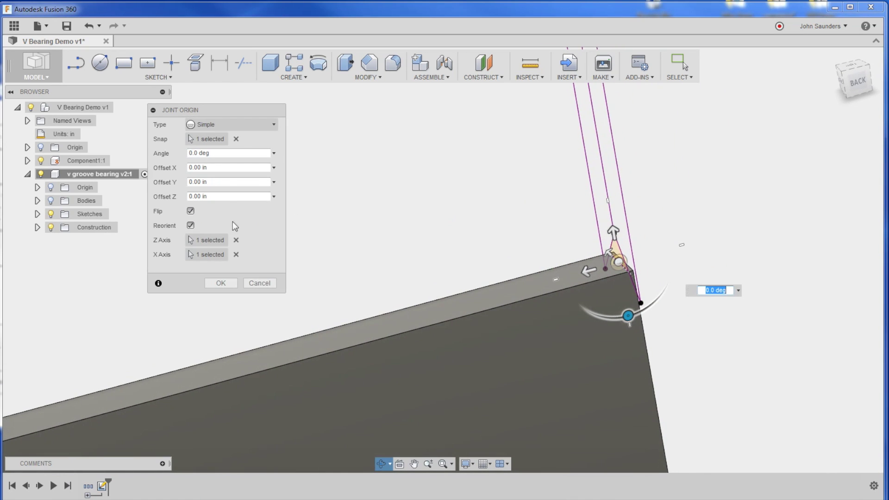
{"action": "mouse_move", "coordinate": [588, 271]}
{"action": "left_mouse_down"}
{"action": "mouse_move", "coordinate": [597, 268]}
{"action": "mouse_move", "coordinate": [590, 259]}
{"action": "left_mouse_up"}
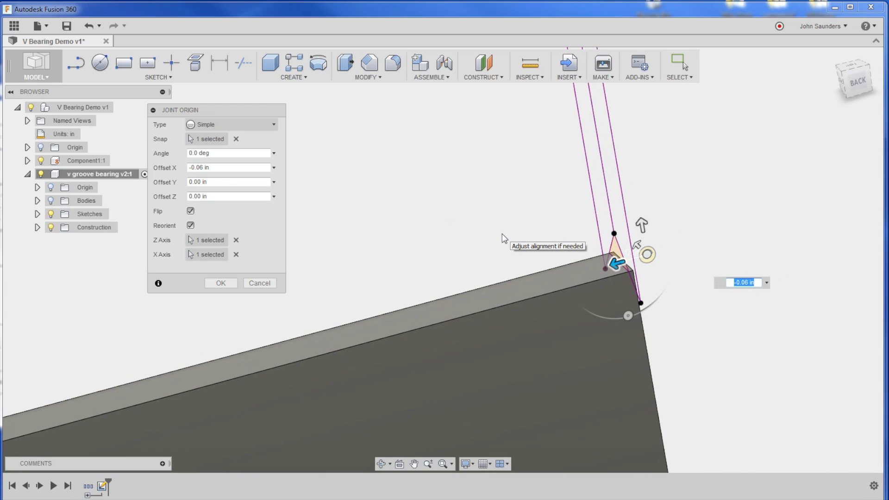
{"action": "left_click", "coordinate": [222, 255]}
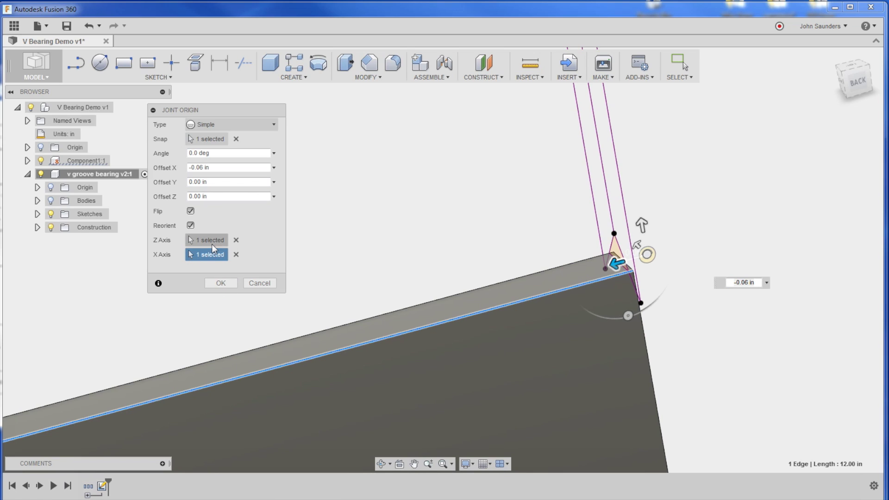
{"action": "left_click", "coordinate": [218, 167]}
Step: Set Offset X to 0, create the joint origin, and view the bearing on the rail
{"action": "type", "text": "0"}
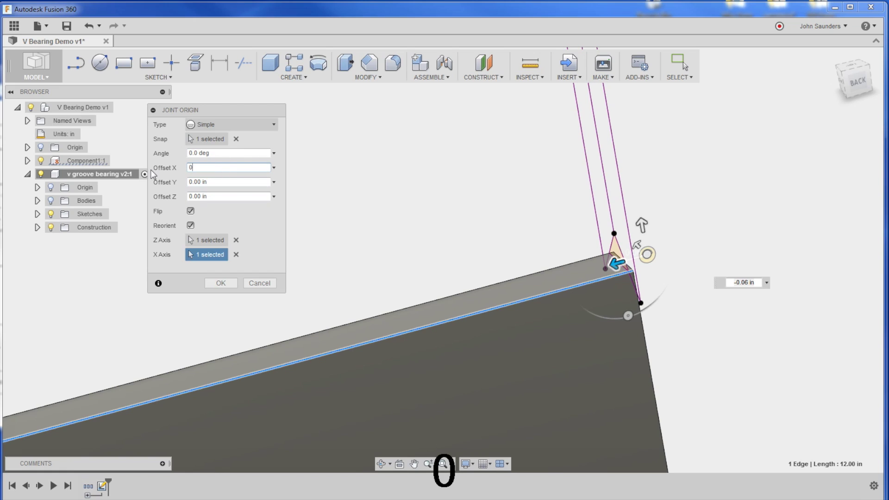
{"action": "left_click", "coordinate": [224, 283]}
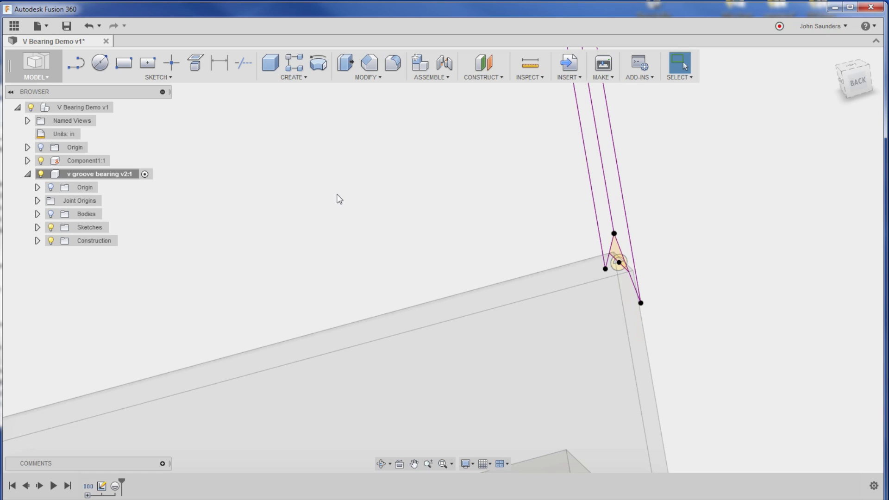
{"action": "left_click", "coordinate": [51, 214]}
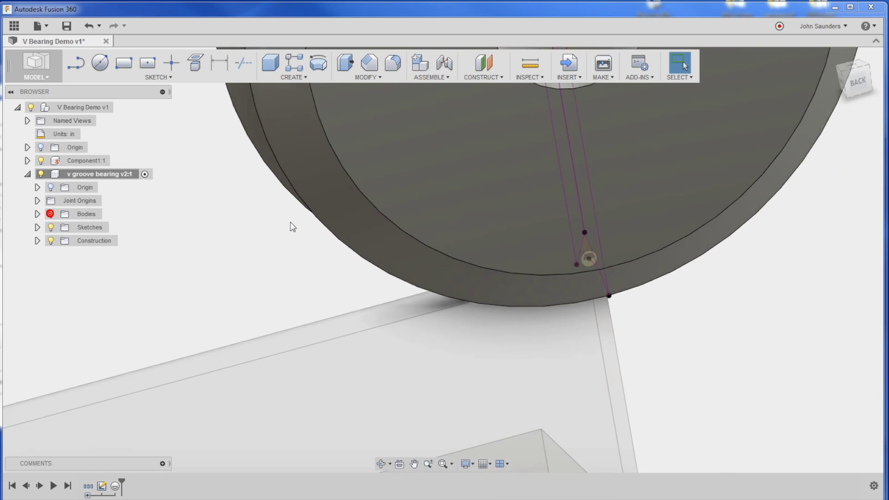
{"action": "middle_click_drag", "start_coordinate": [262, 237], "coordinate": [305, 243], "text": "shift"}
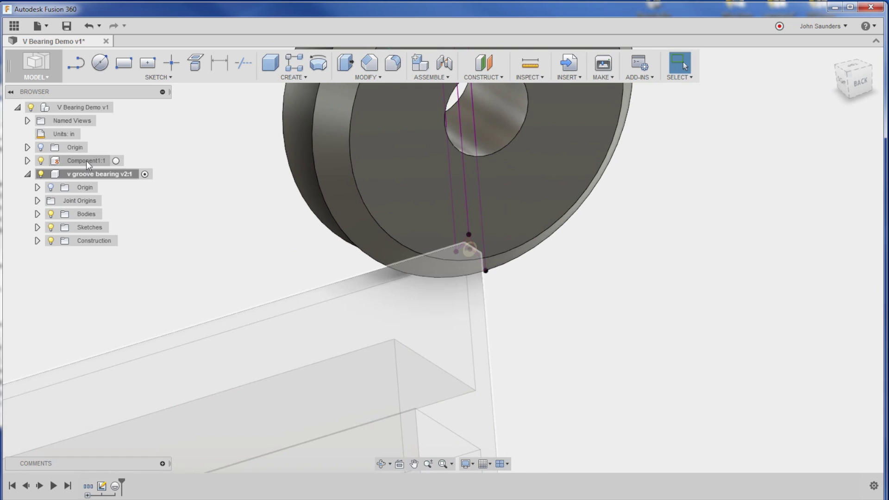
Step: Activate the rail component Component1:1 and hide the v groove bearing
{"action": "left_click", "coordinate": [112, 160]}
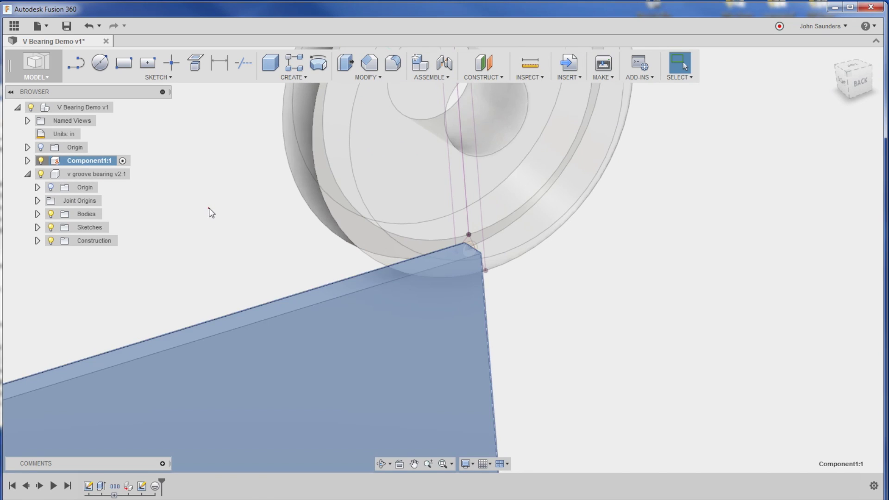
{"action": "middle_click_drag", "start_coordinate": [208, 208], "coordinate": [230, 211], "text": "shift"}
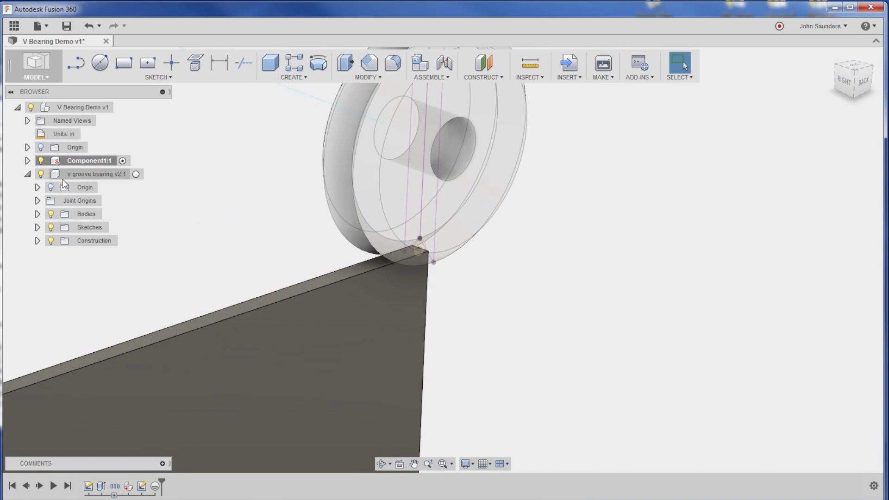
{"action": "left_click", "coordinate": [41, 174]}
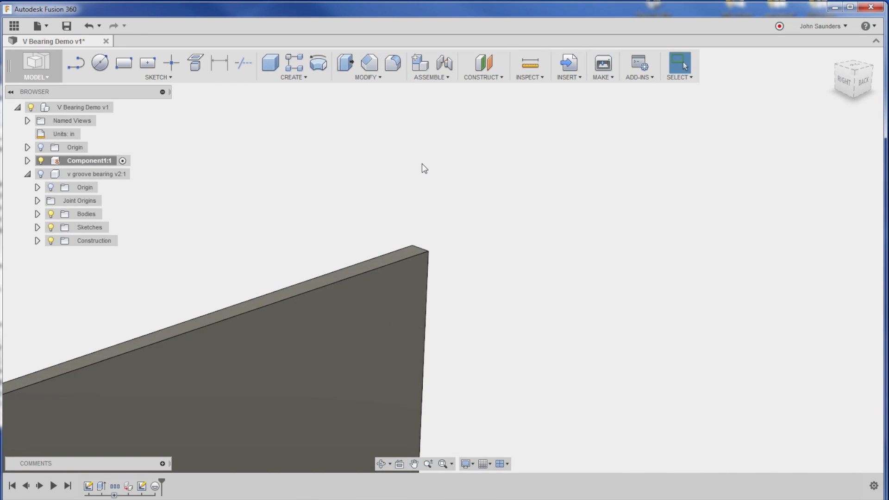
Step: Create a Between two faces joint origin from the rail's two side faces, snapped at its top corner
{"action": "left_click", "coordinate": [430, 77]}
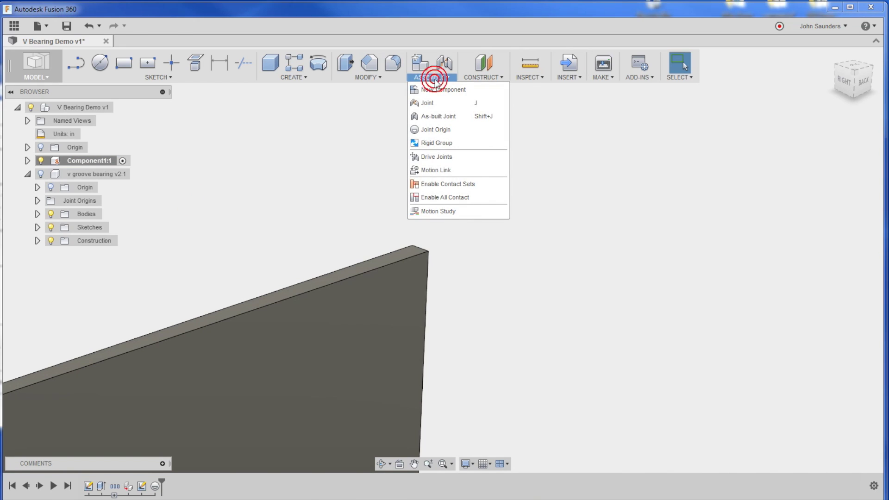
{"action": "left_click", "coordinate": [439, 131]}
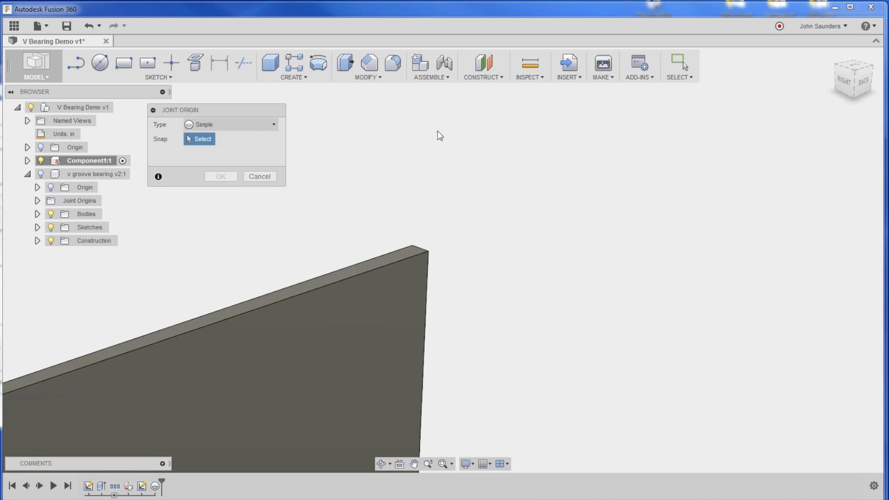
{"action": "left_click", "coordinate": [233, 125]}
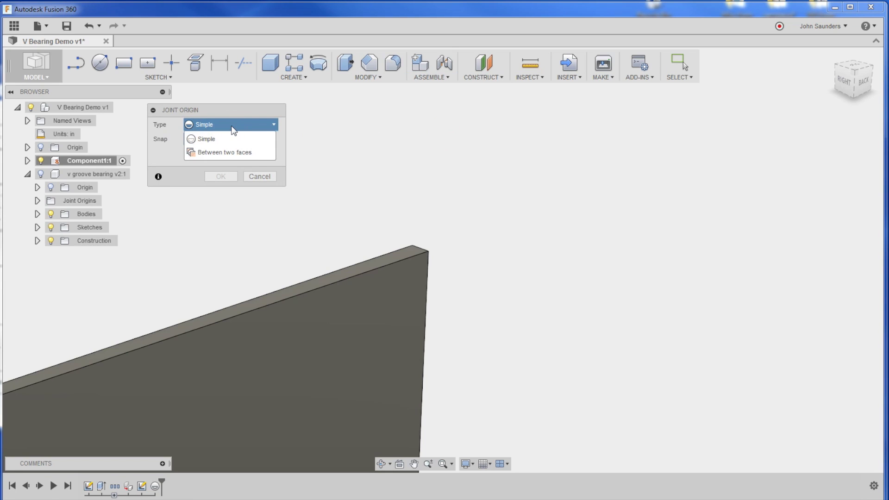
{"action": "left_click", "coordinate": [239, 152]}
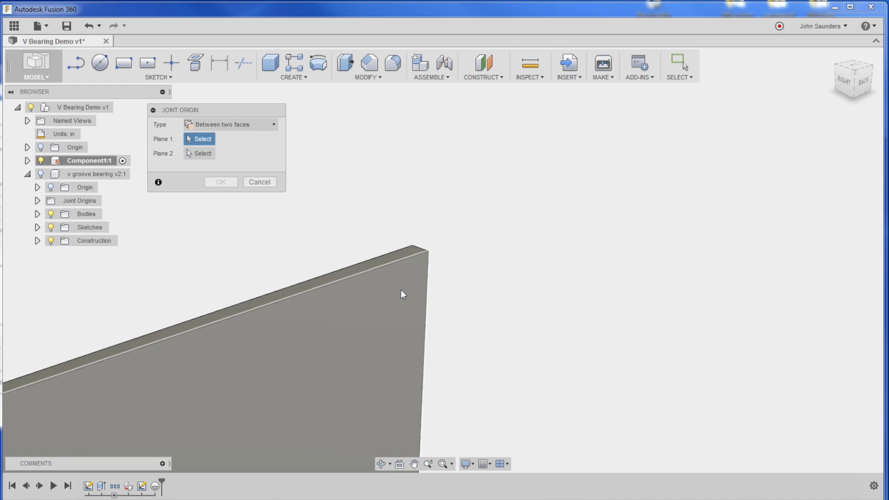
{"action": "left_click", "coordinate": [399, 289]}
{"action": "middle_click_drag", "start_coordinate": [518, 251], "coordinate": [426, 273], "text": "shift"}
{"action": "left_click", "coordinate": [423, 277]}
{"action": "middle_click_drag", "start_coordinate": [446, 214], "coordinate": [412, 254], "text": "shift"}
{"action": "left_click", "coordinate": [412, 260]}
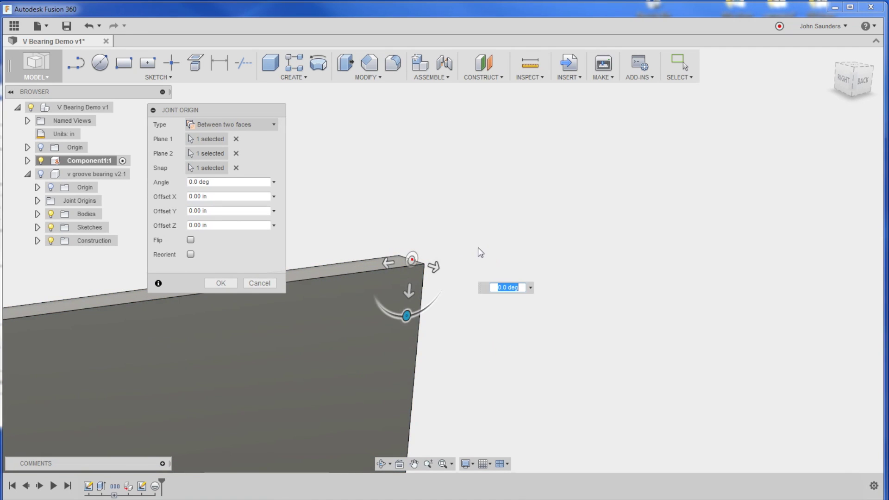
Step: Confirm the rail's joint origin, show the bearing again, and revert a trial move of it
{"action": "left_click", "coordinate": [224, 284]}
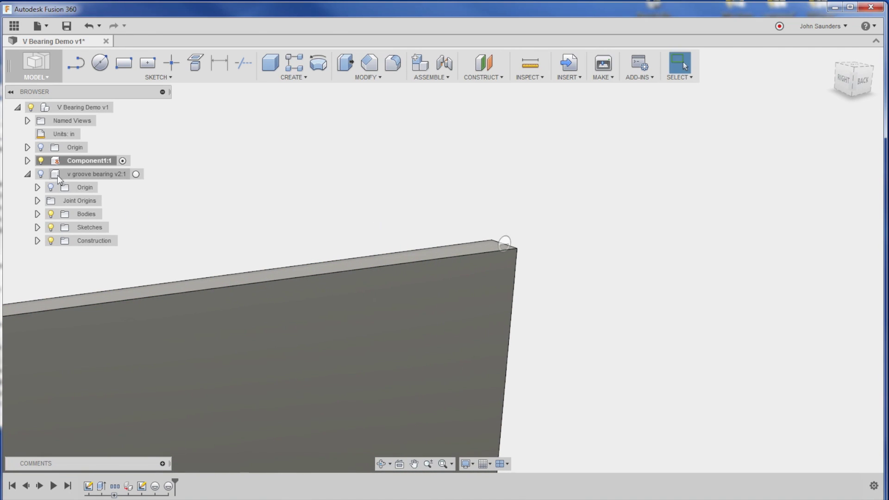
{"action": "left_click", "coordinate": [41, 173]}
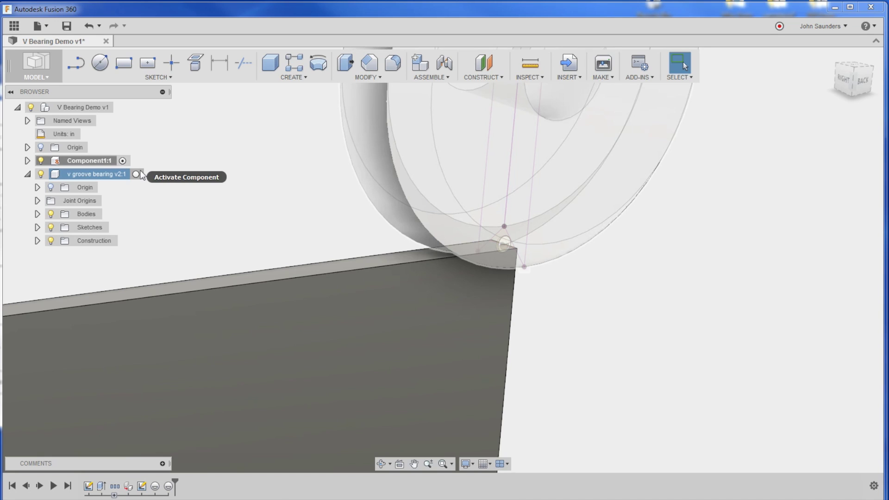
{"action": "middle_click_drag", "start_coordinate": [141, 175], "coordinate": [763, 181], "text": "shift"}
{"action": "left_click", "coordinate": [850, 78]}
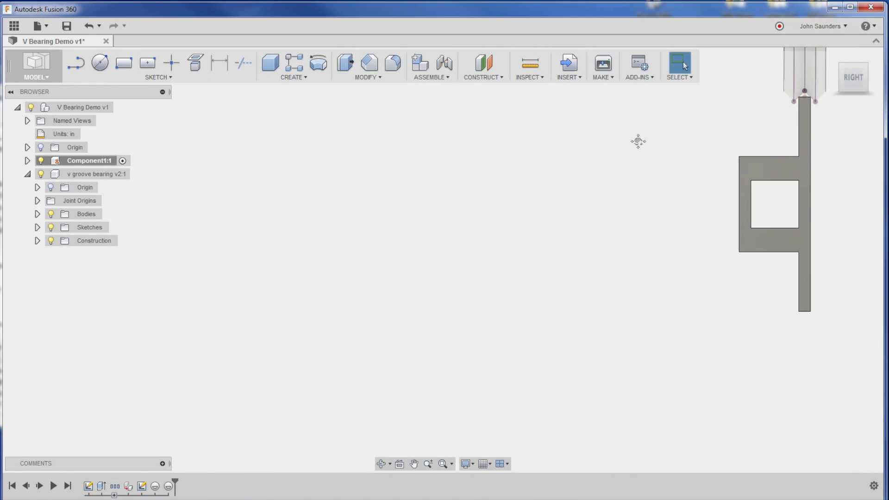
{"action": "left_click_drag", "start_coordinate": [500, 256], "coordinate": [577, 186]}
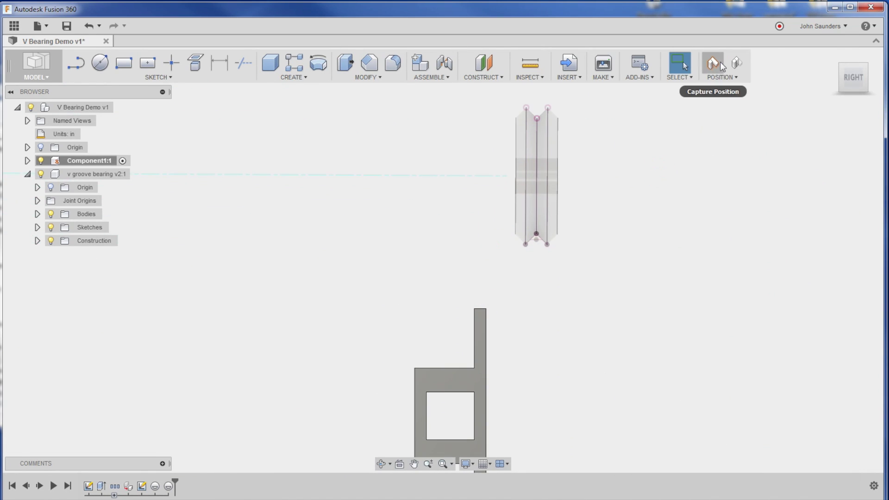
{"action": "left_click", "coordinate": [736, 64]}
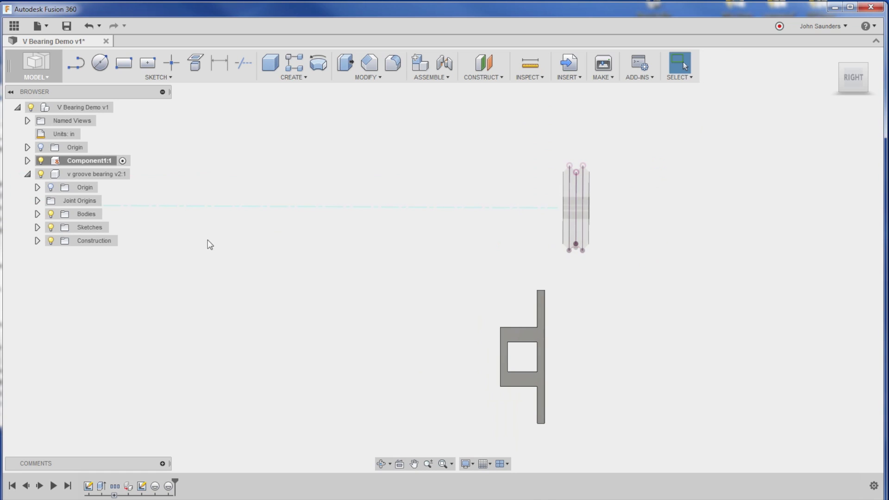
Step: Activate the top-level V Bearing Demo v1 and discard the bearing's temporary repositioning
{"action": "left_click", "coordinate": [125, 106]}
{"action": "middle_click_drag", "start_coordinate": [506, 193], "coordinate": [716, 131], "text": "shift"}
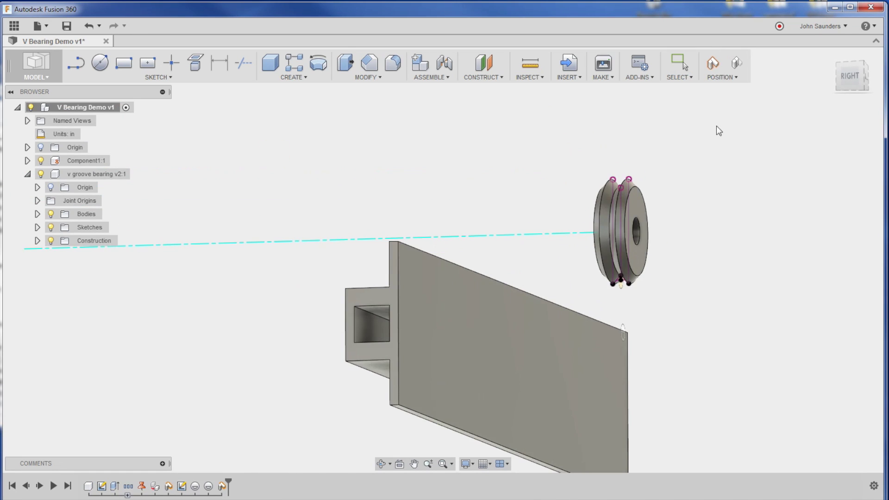
{"action": "left_click", "coordinate": [732, 65]}
{"action": "middle_click_drag", "start_coordinate": [575, 165], "coordinate": [563, 112], "text": "shift"}
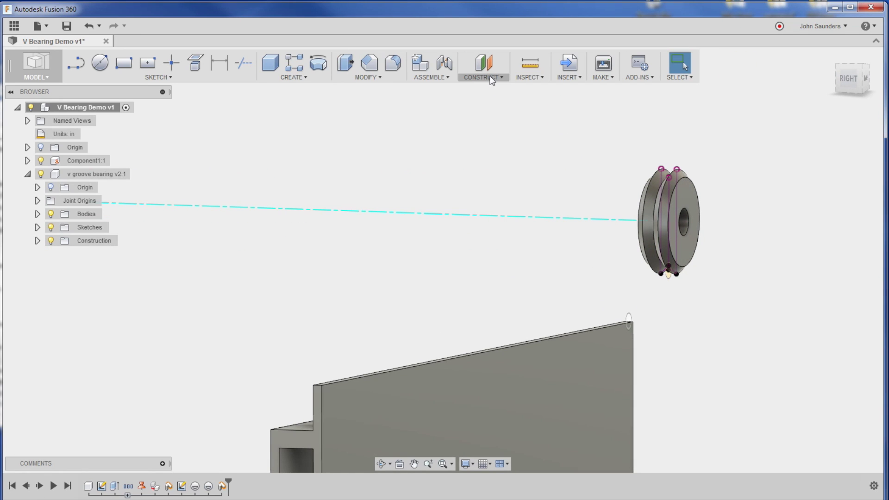
Step: Create a Slider joint from the V-groove joint origin to the rail corner origin, sliding on X Axis
{"action": "left_click", "coordinate": [425, 77]}
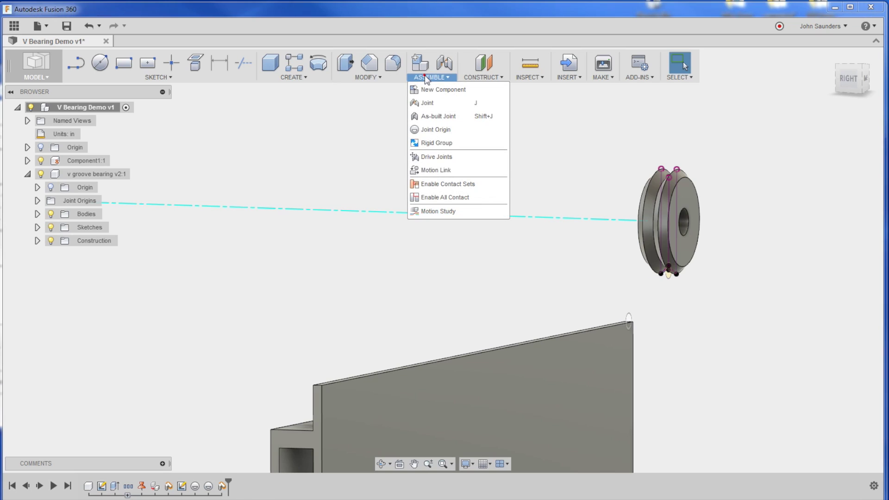
{"action": "left_click", "coordinate": [437, 107]}
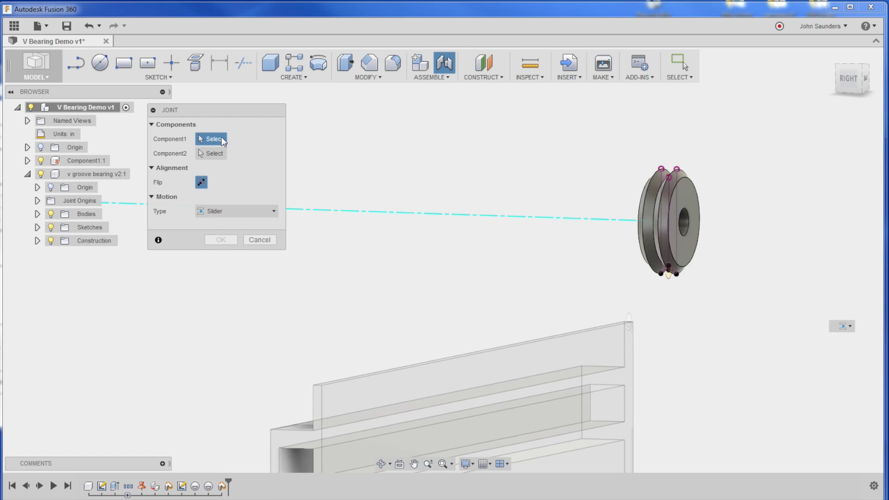
{"action": "scroll", "coordinate": [680, 268], "scroll_direction": "up", "scroll_amount": 8}
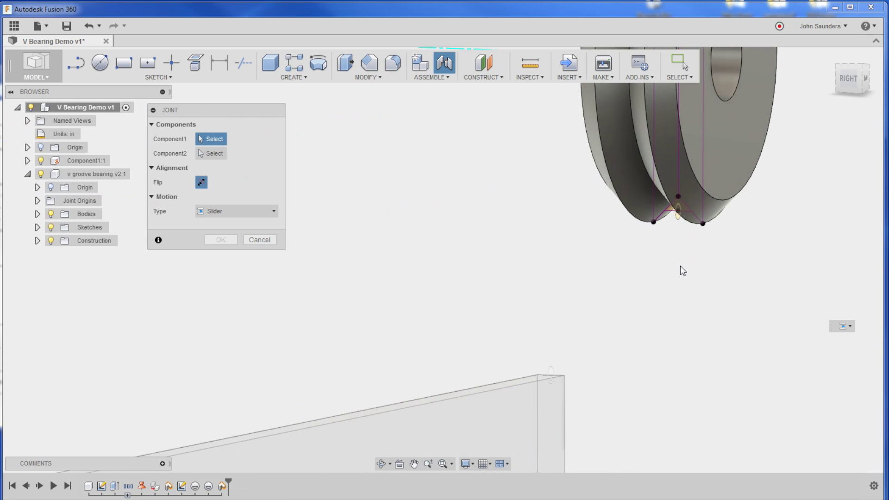
{"action": "scroll", "coordinate": [684, 252], "scroll_direction": "up", "scroll_amount": 3}
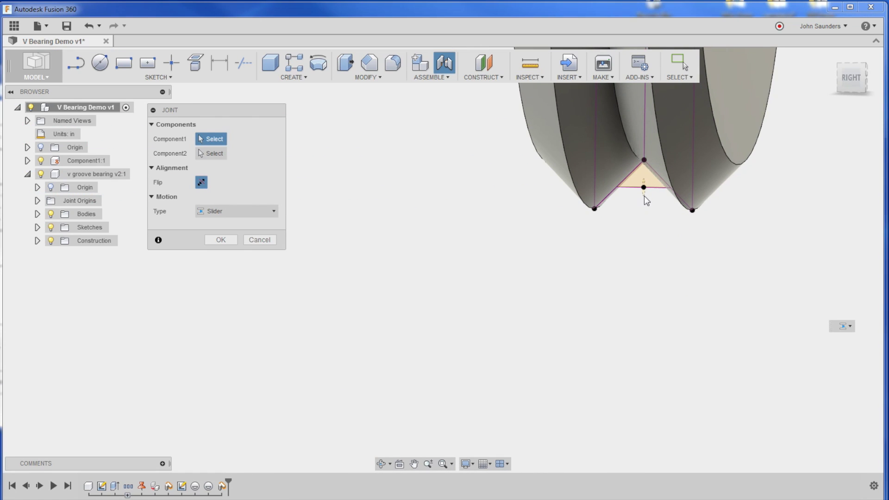
{"action": "left_click", "coordinate": [644, 188]}
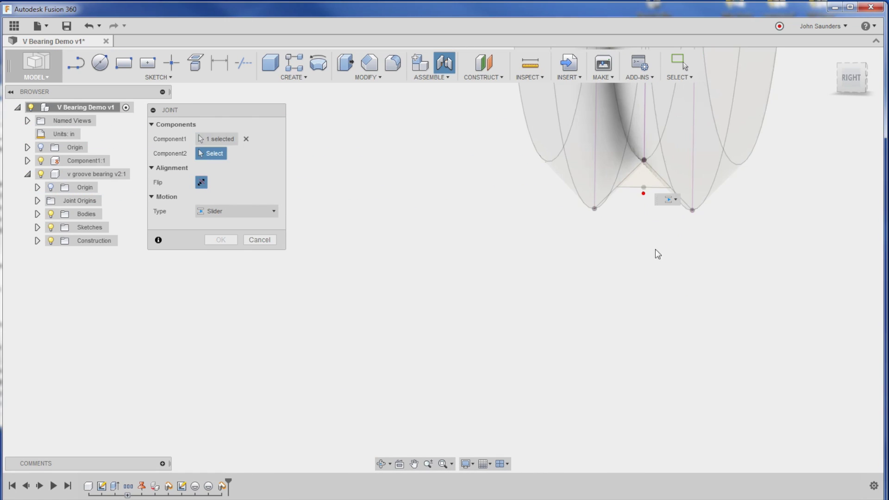
{"action": "middle_click_drag", "start_coordinate": [615, 279], "coordinate": [605, 301], "text": "shift"}
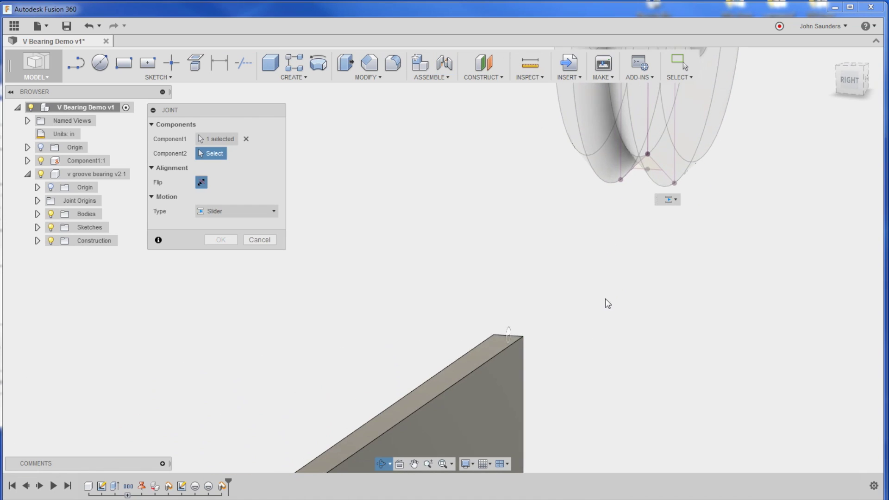
{"action": "left_click", "coordinate": [500, 333]}
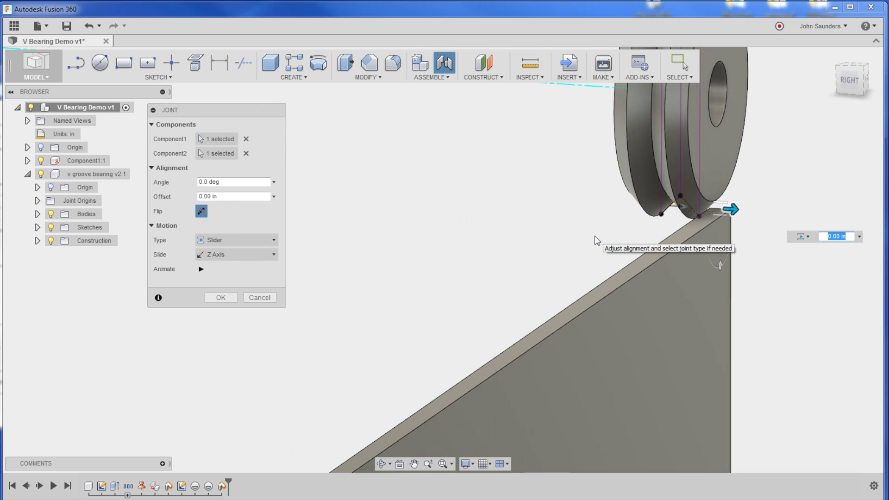
{"action": "left_click", "coordinate": [246, 256]}
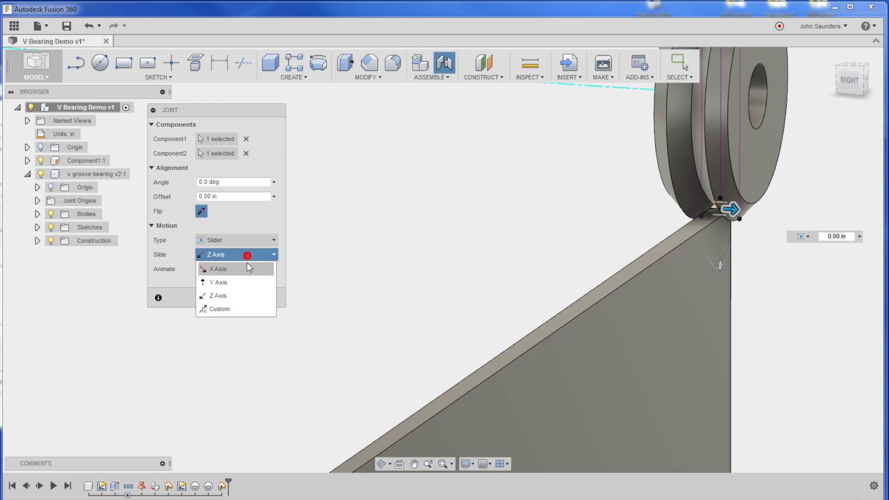
{"action": "left_click", "coordinate": [246, 263]}
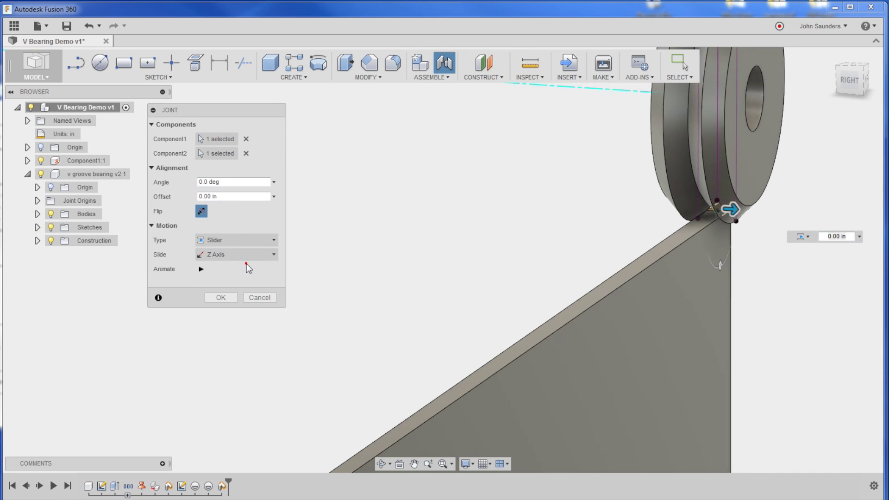
{"action": "left_click", "coordinate": [220, 297]}
{"action": "scroll", "coordinate": [582, 192], "scroll_direction": "down", "scroll_amount": 5}
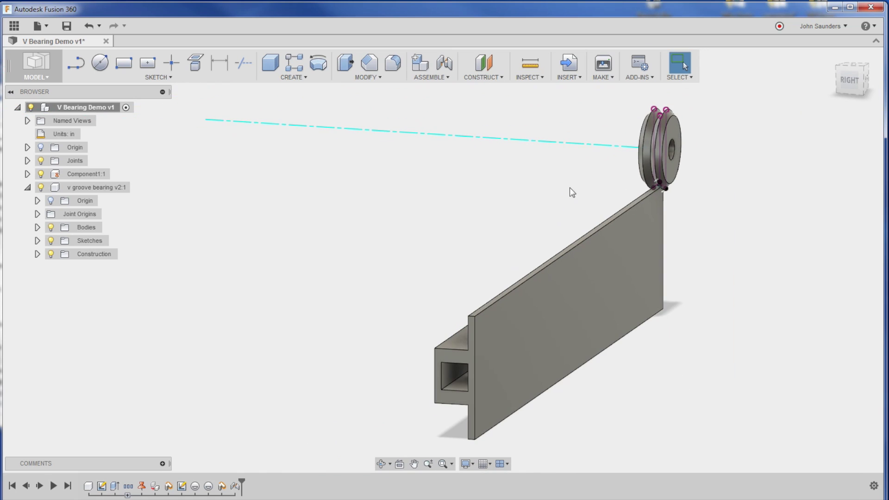
Step: Drag the bearing from the rail's end to mid-rail to test the slider joint
{"action": "middle_click_drag", "start_coordinate": [567, 204], "coordinate": [489, 214], "text": "shift"}
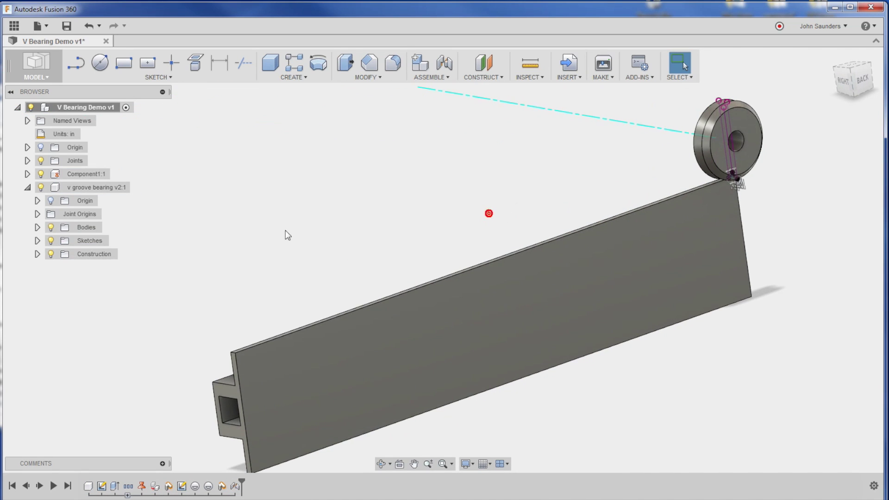
{"action": "left_click_drag", "start_coordinate": [735, 135], "coordinate": [420, 210]}
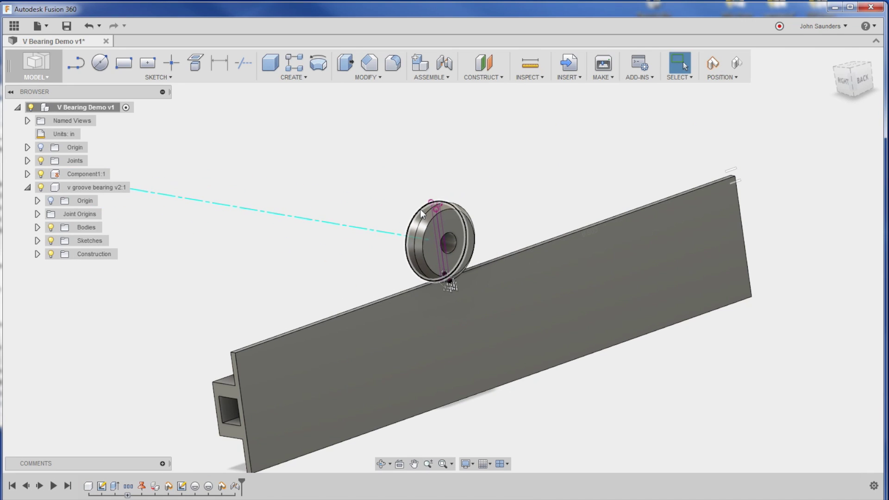